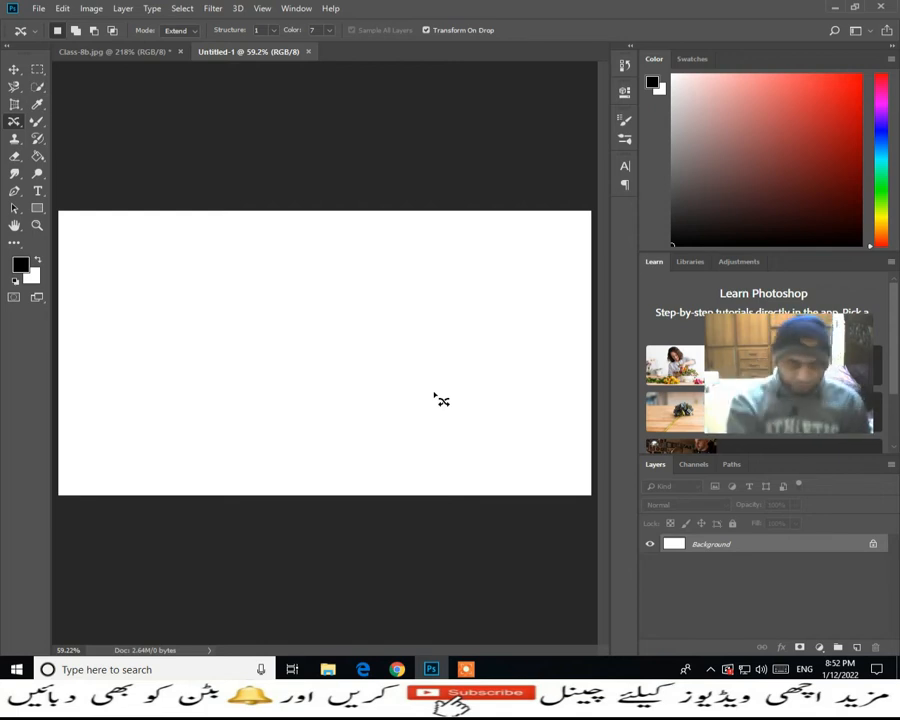
Try to change the background color by picking a blue hue of 229°
left_click(35, 278)
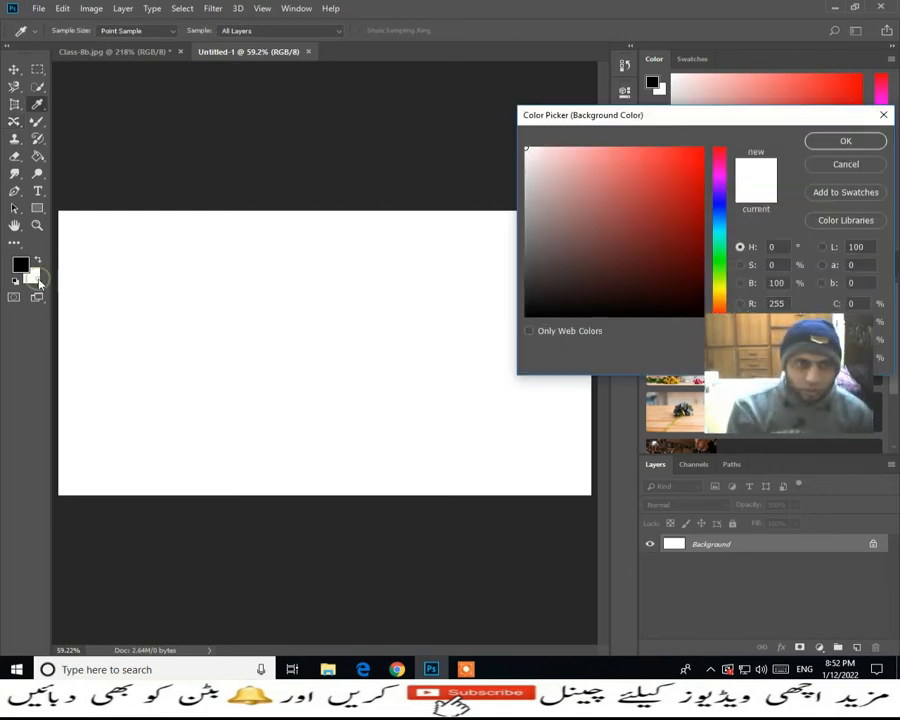
left_click(724, 216)
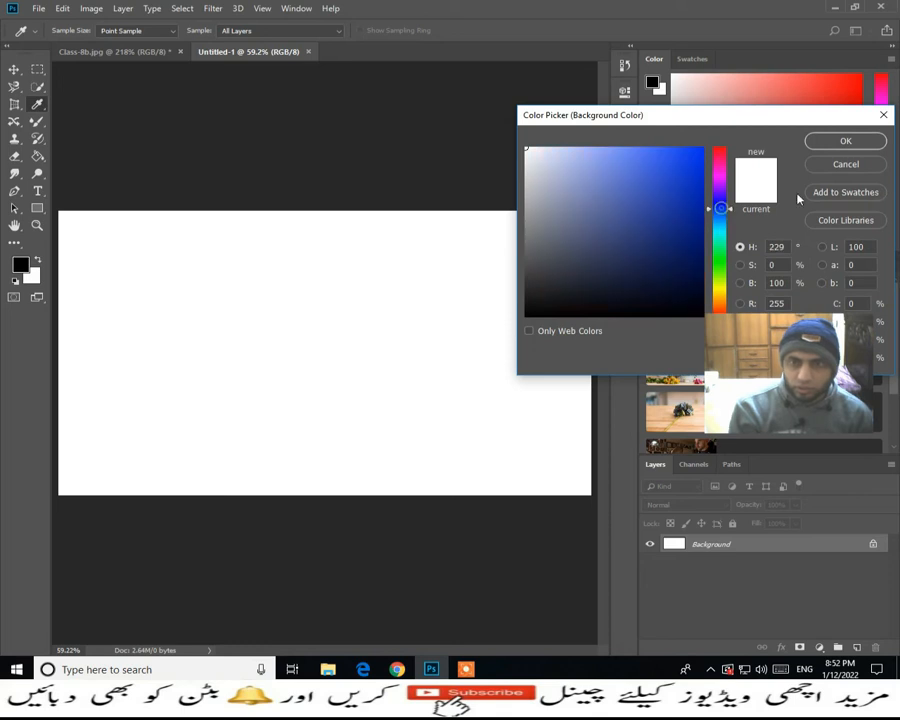
left_click(845, 141)
Set the foreground color to red (H 0, S 78, B 87) and the background color to blue (H 229, S 88, B 79)
left_click(20, 264)
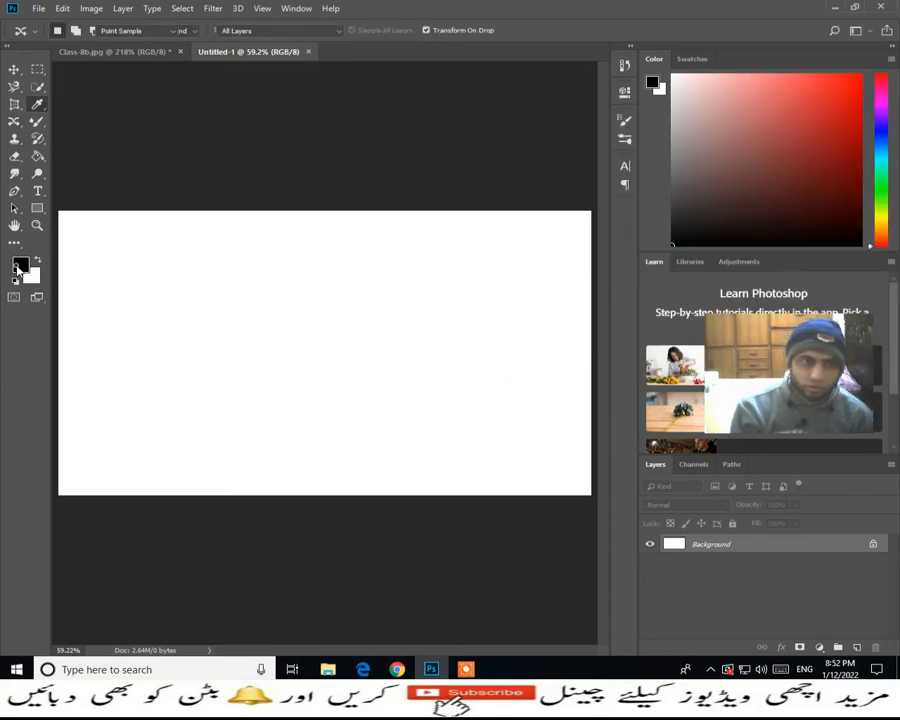
left_click(661, 175)
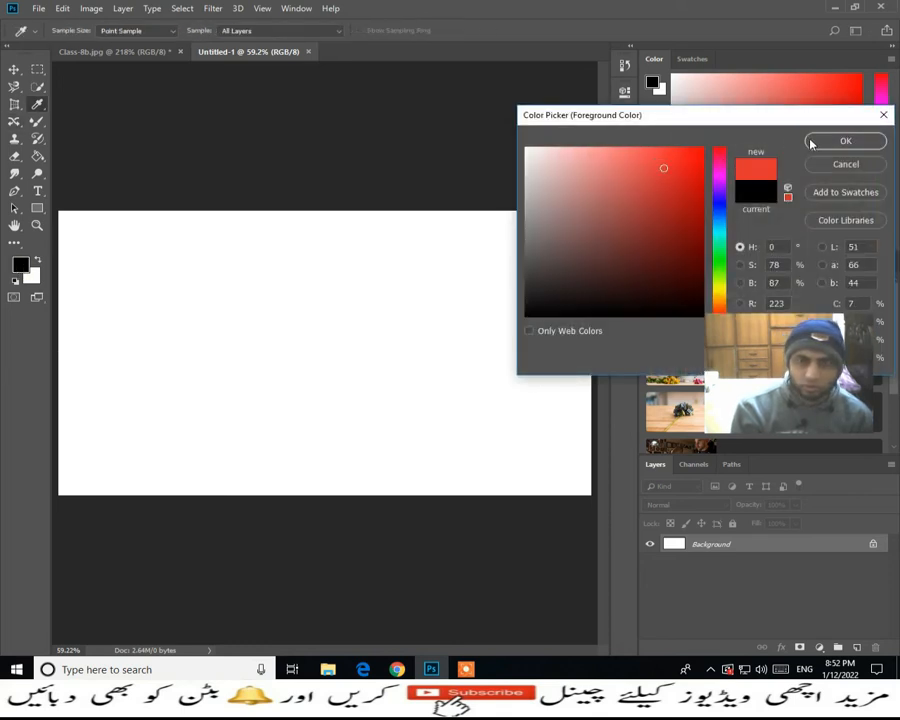
left_click(845, 141)
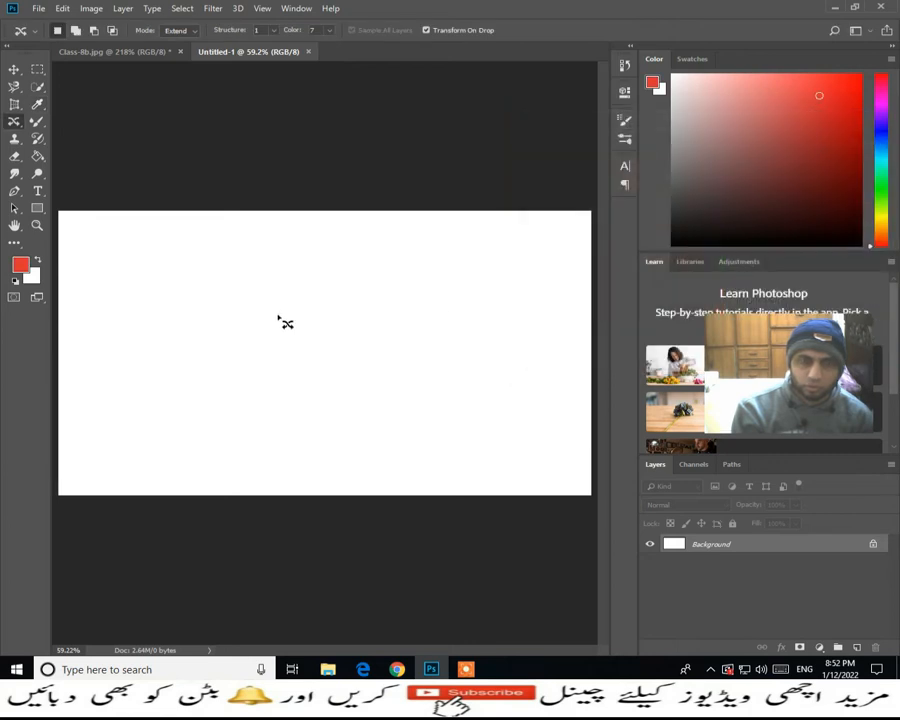
left_click(31, 275)
left_click(682, 183)
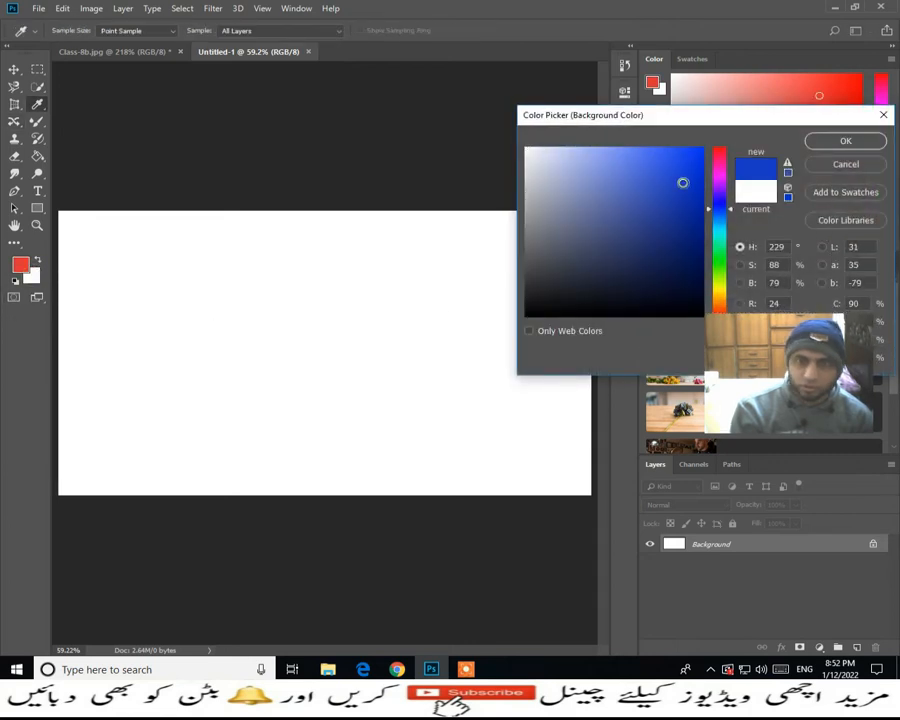
left_click(845, 141)
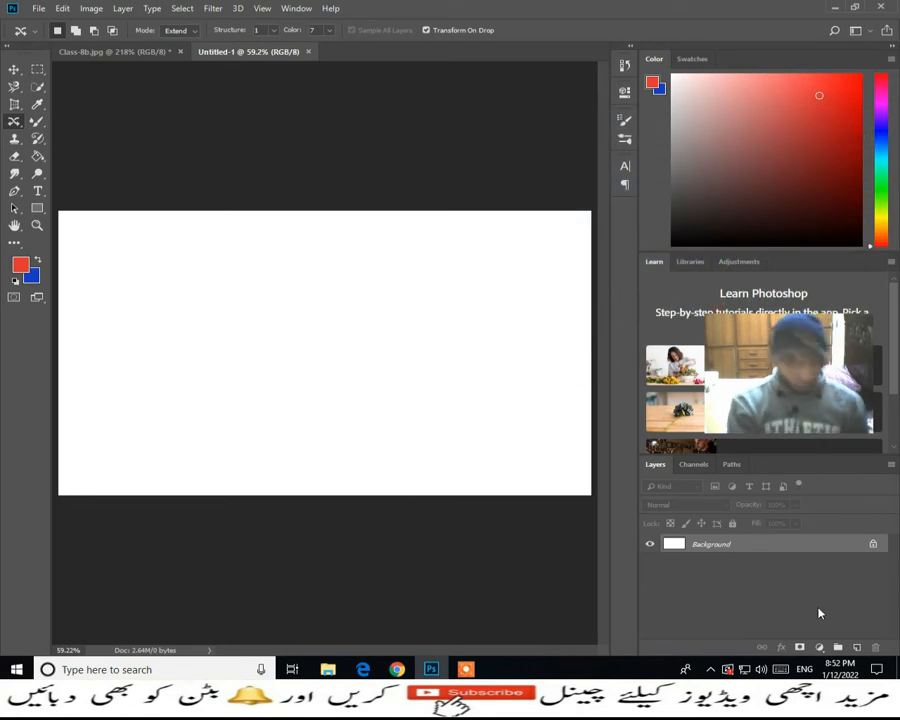
Create a new empty layer above the Background with Normal mode and 100% opacity
left_click(850, 648, "alt")
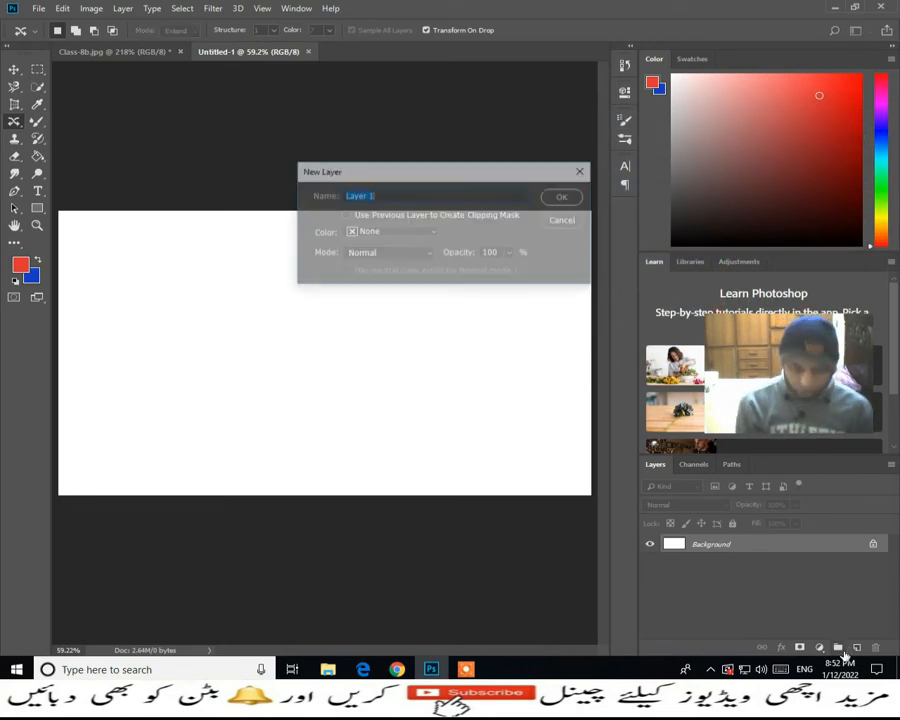
left_click(565, 197)
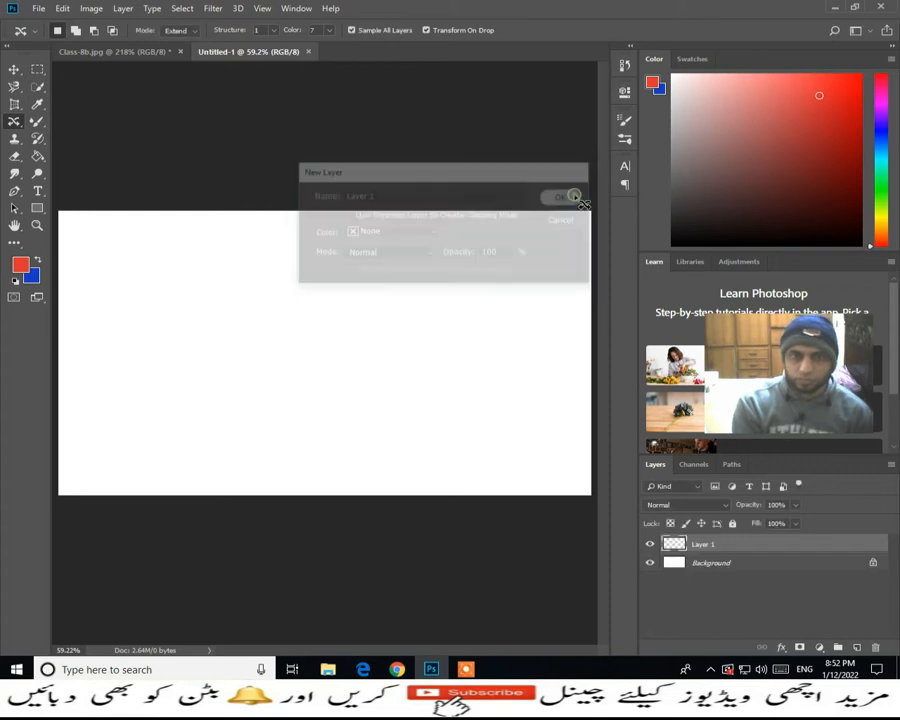
Select a rectangle in the middle of the canvas and fill it with the blue background color
left_click(37, 68)
left_click(70, 66)
left_click_drag(167, 271, 461, 443)
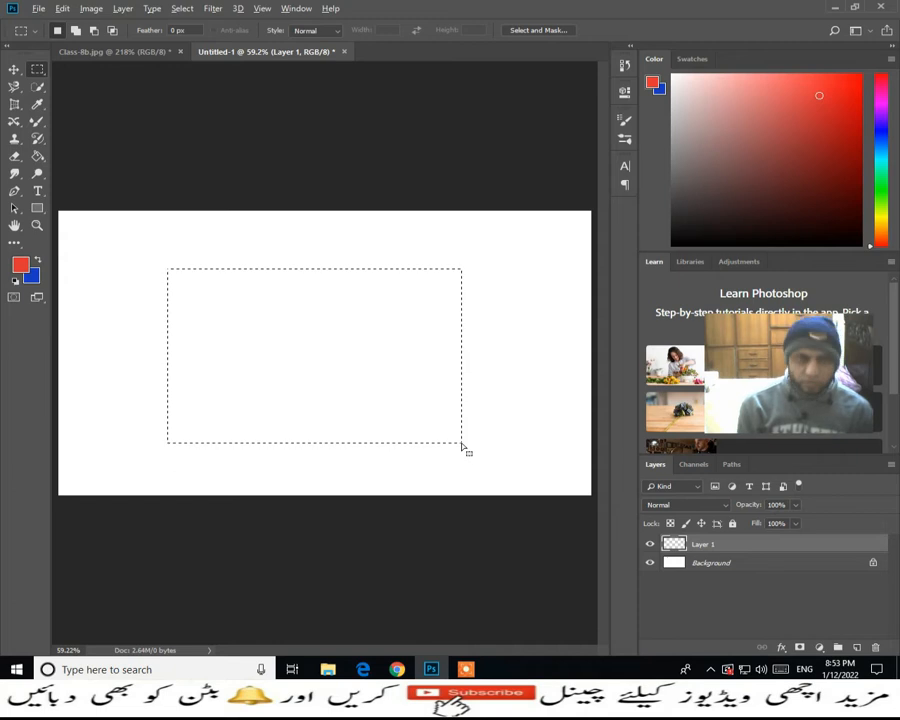
key("alt+BackSpace")
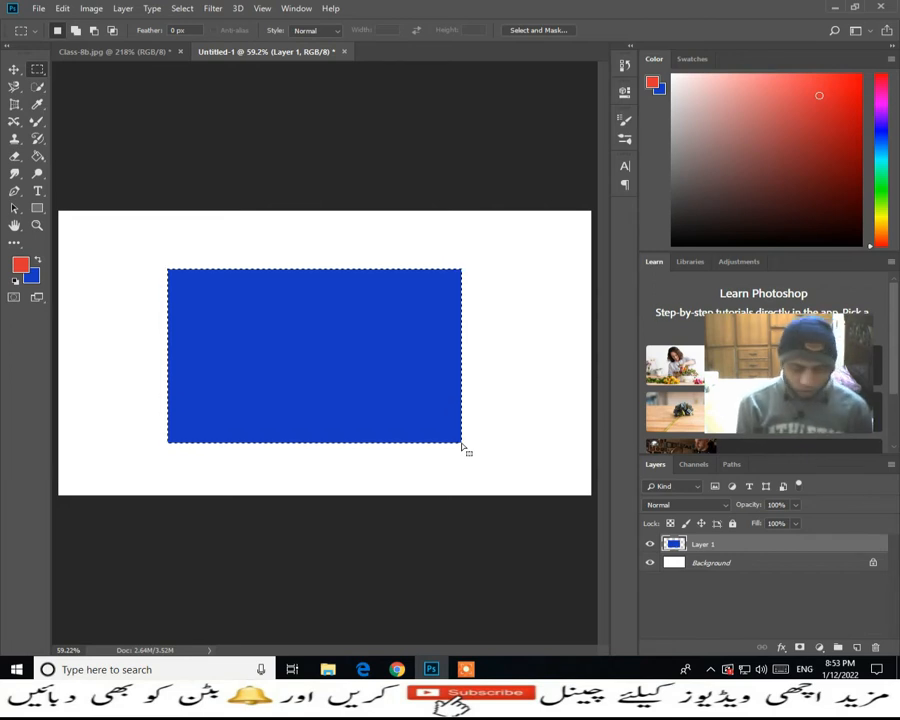
Fill the rectangular selection with the foreground color using the Fill command at Normal mode and 100% opacity
key("shift")
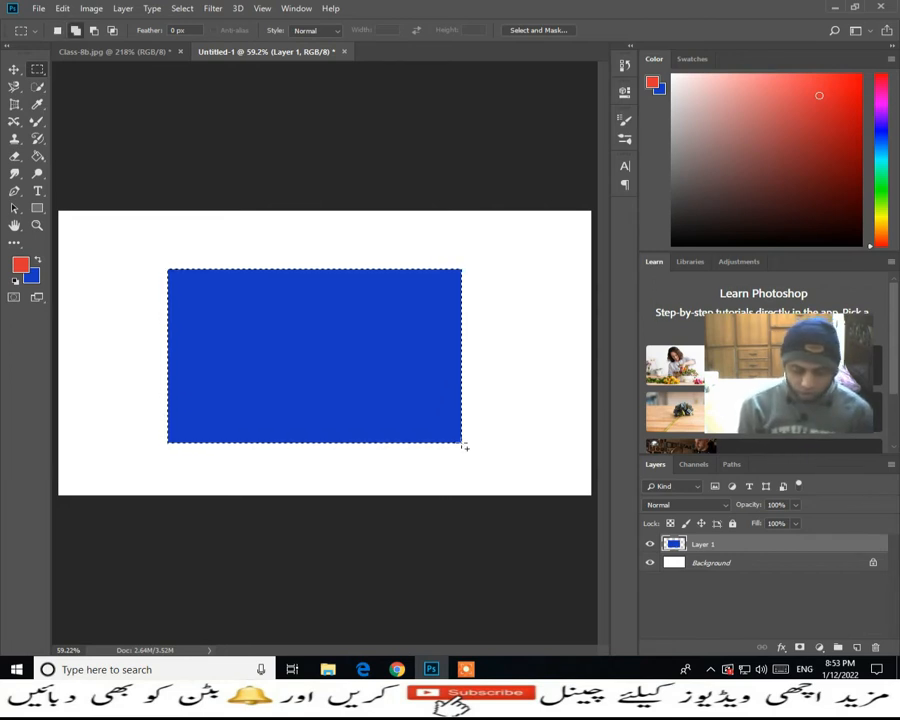
key("shift+F5")
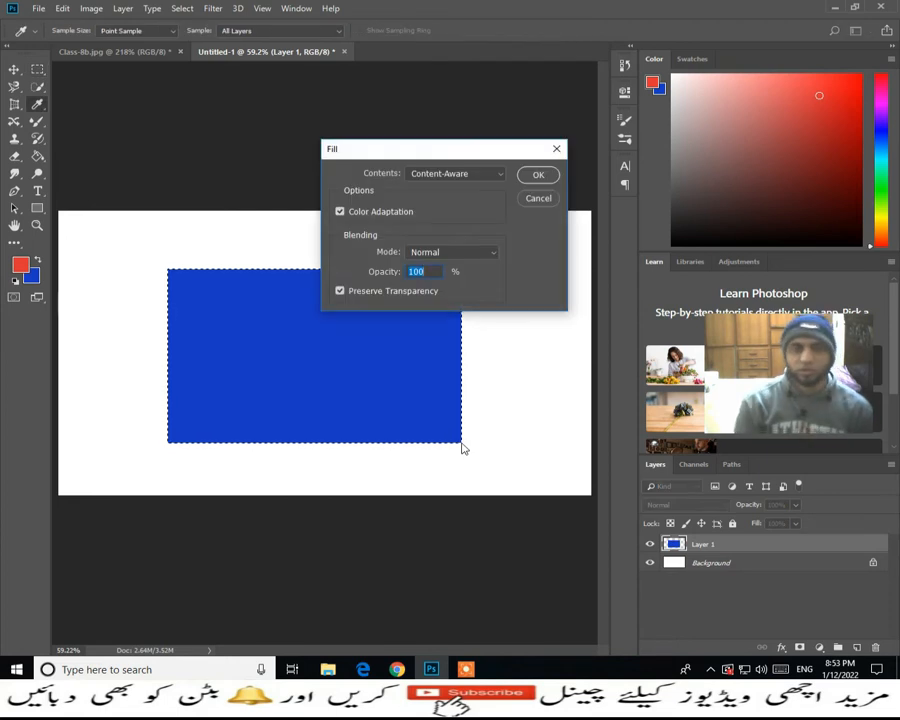
left_click(501, 175)
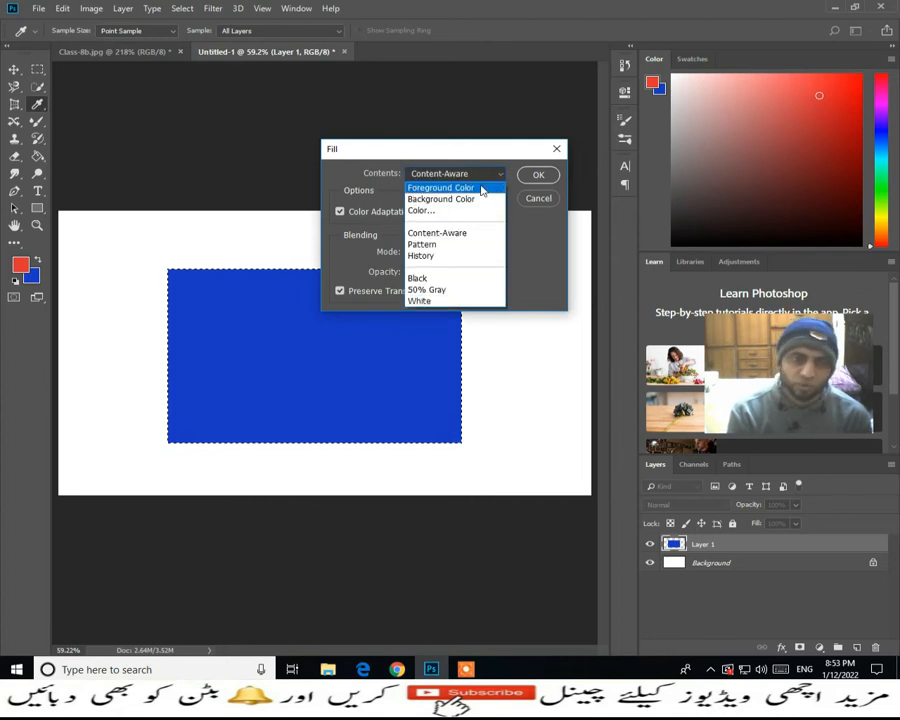
left_click(482, 190)
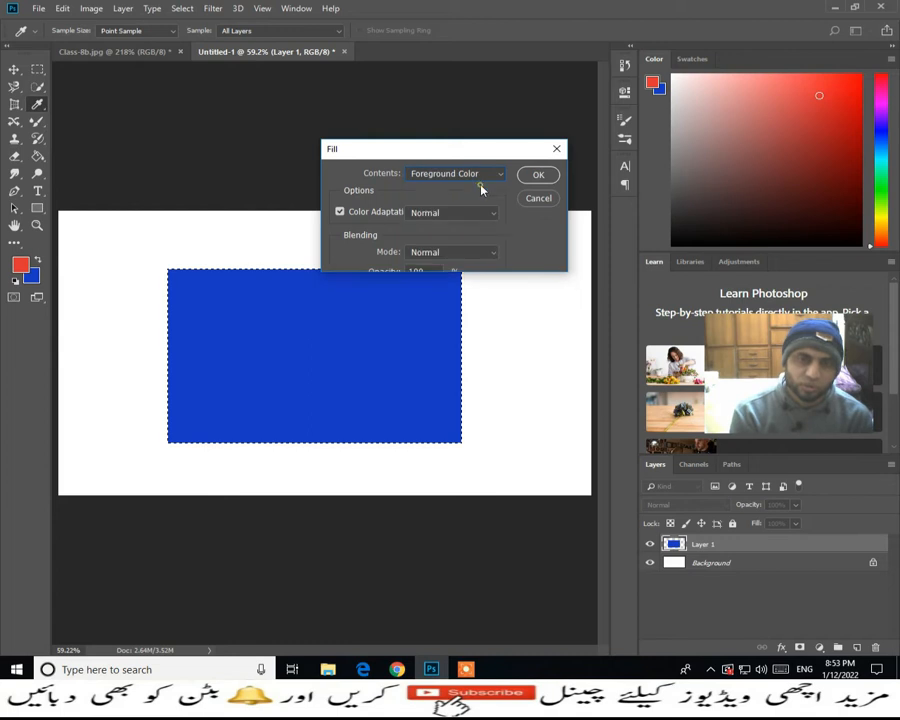
left_click(537, 176)
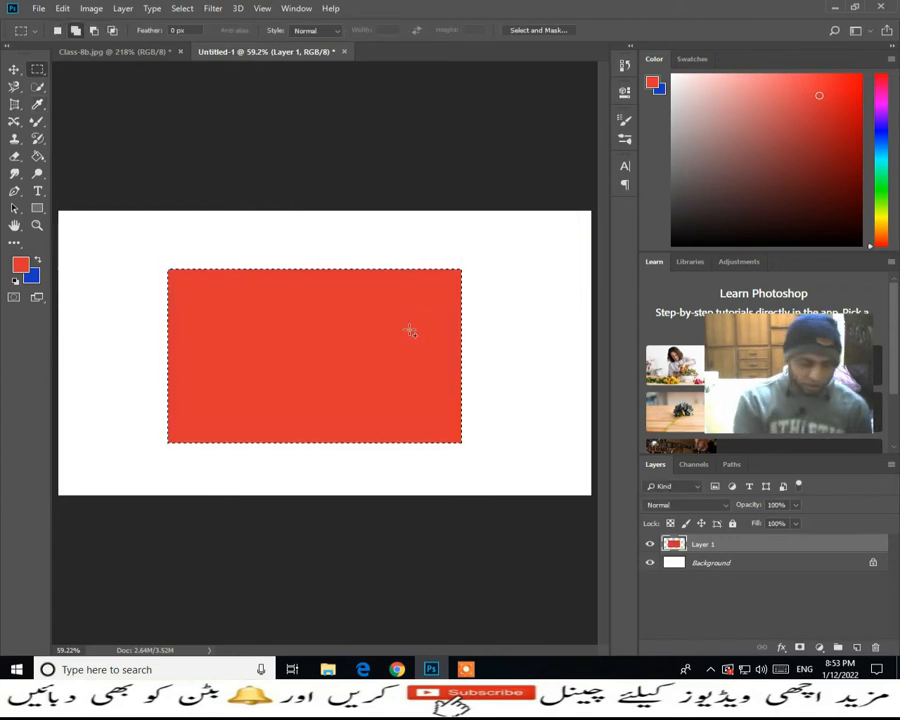
Use the Fill command to fill the rectangular selection with a custom dark blue (H 239, S 89, B 75)
key("shift+F5")
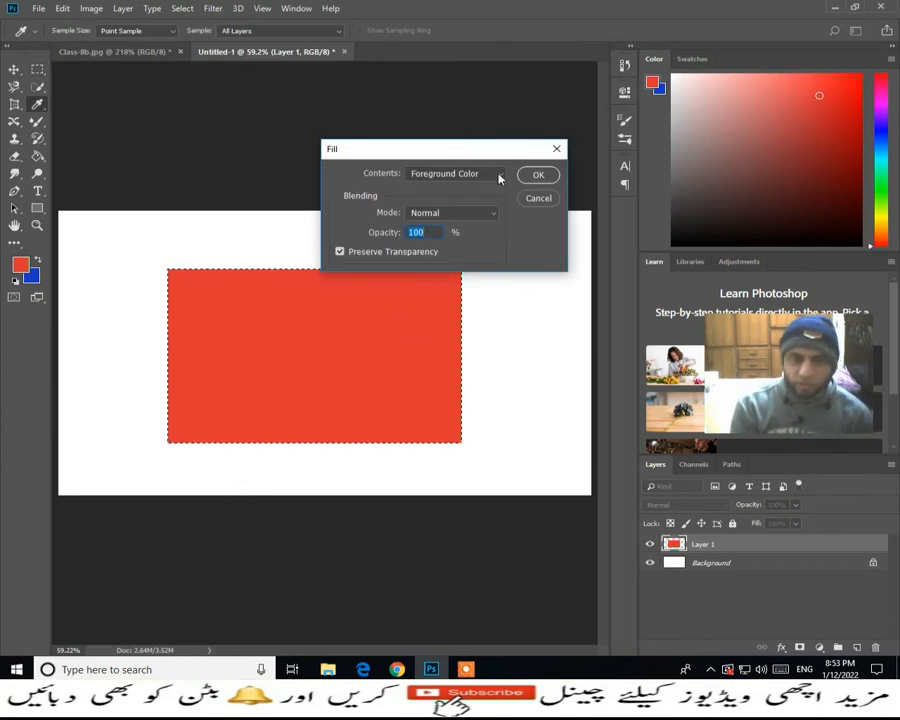
left_click(498, 176)
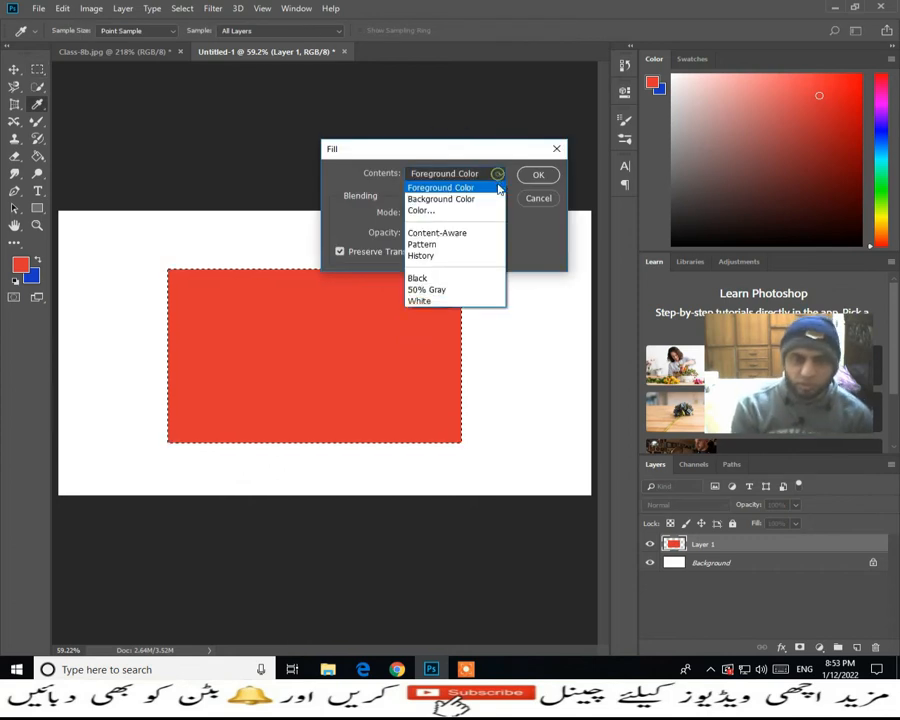
left_click(422, 211)
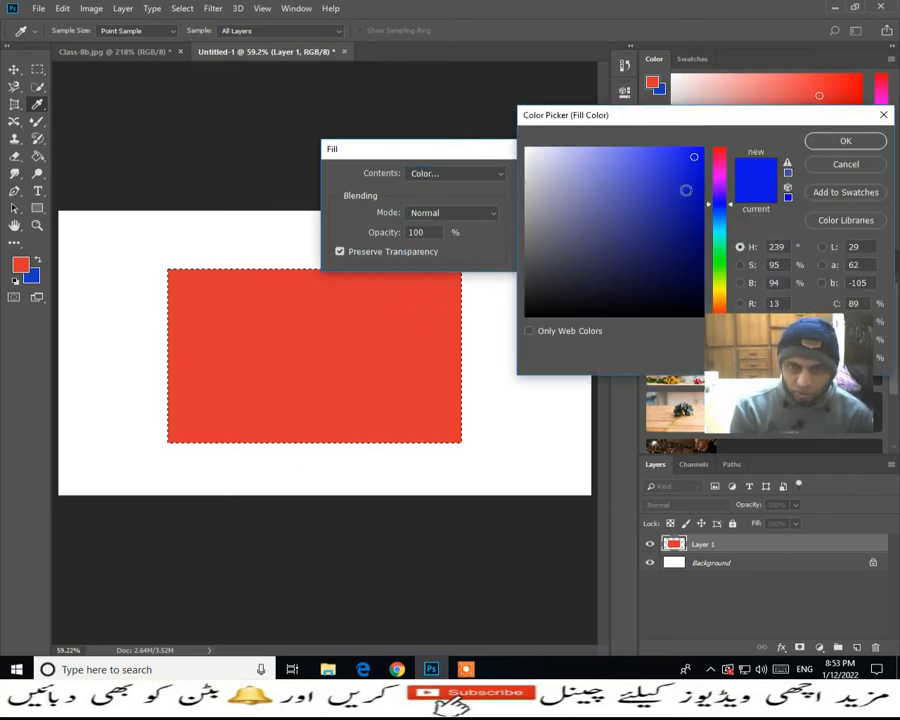
left_click(845, 141)
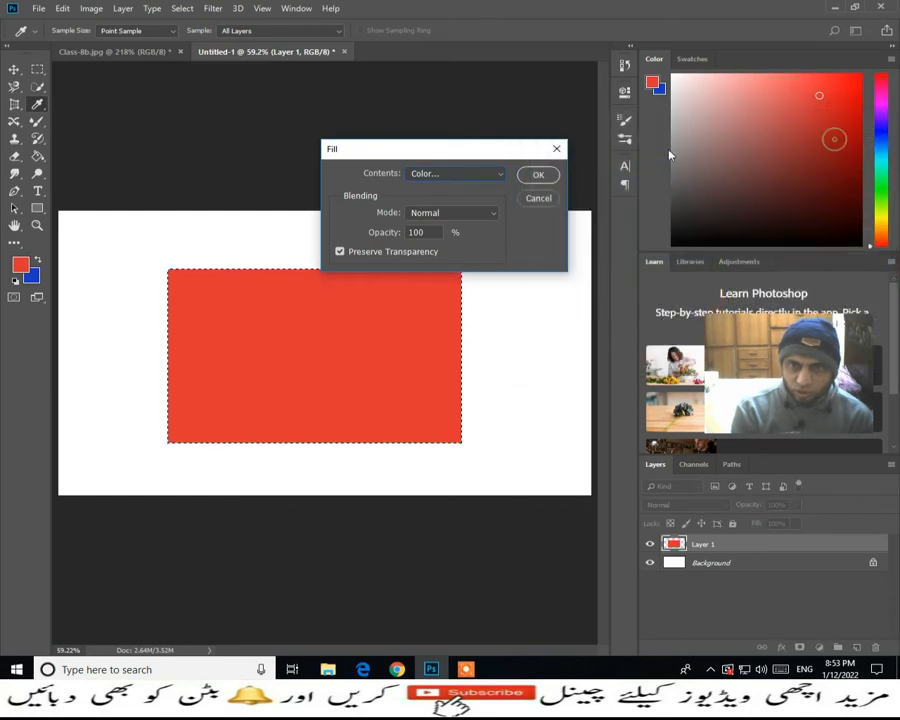
left_click(537, 177)
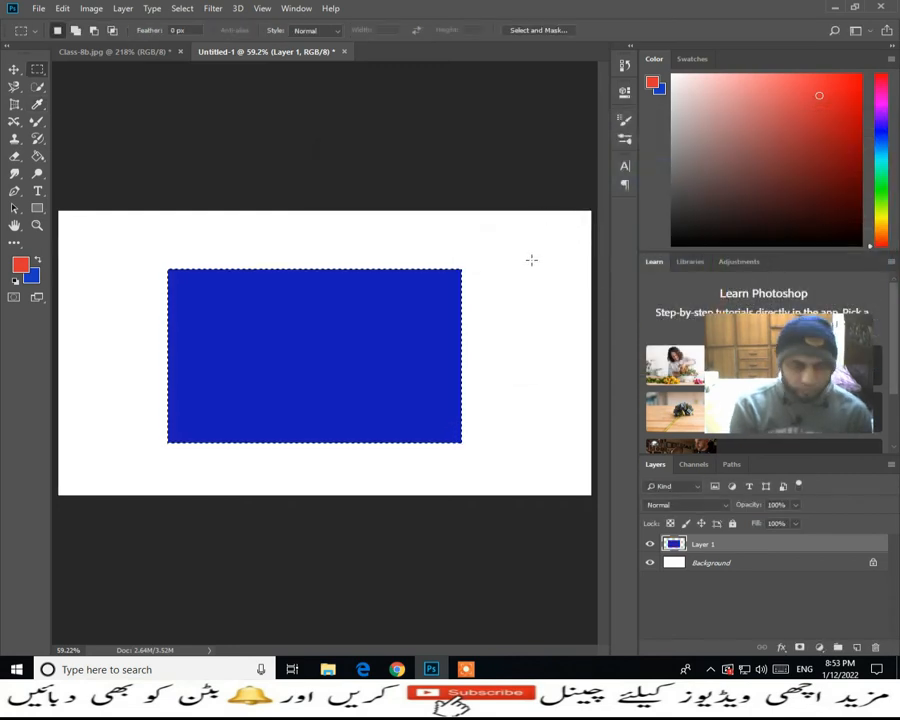
Undo the color fills and the rectangular selection on the new layer
key("ctrl+z")
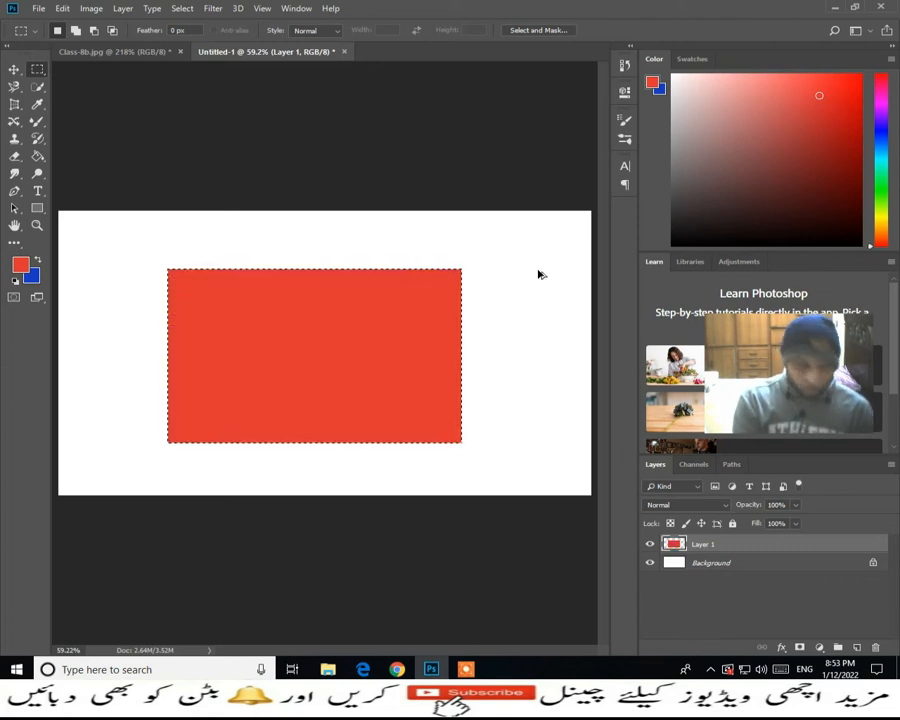
key("ctrl+shift+z")
key("ctrl+z")
key("ctrl+z")
key("ctrl+z")
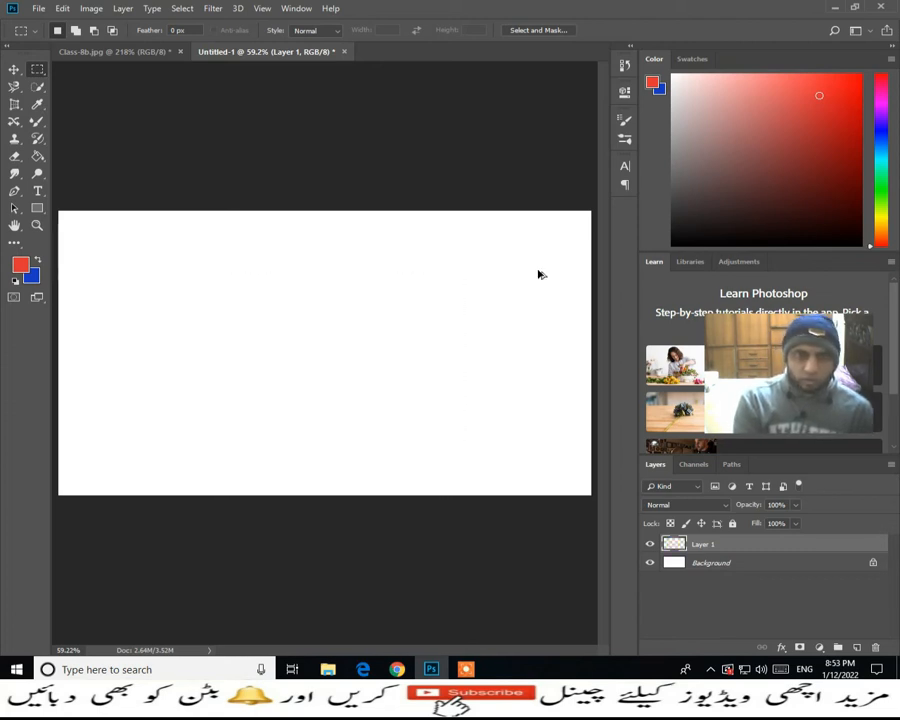
Paint a large red numeral 1 and a numeral 2 beside it with the Mixer Brush at size 60
key("b")
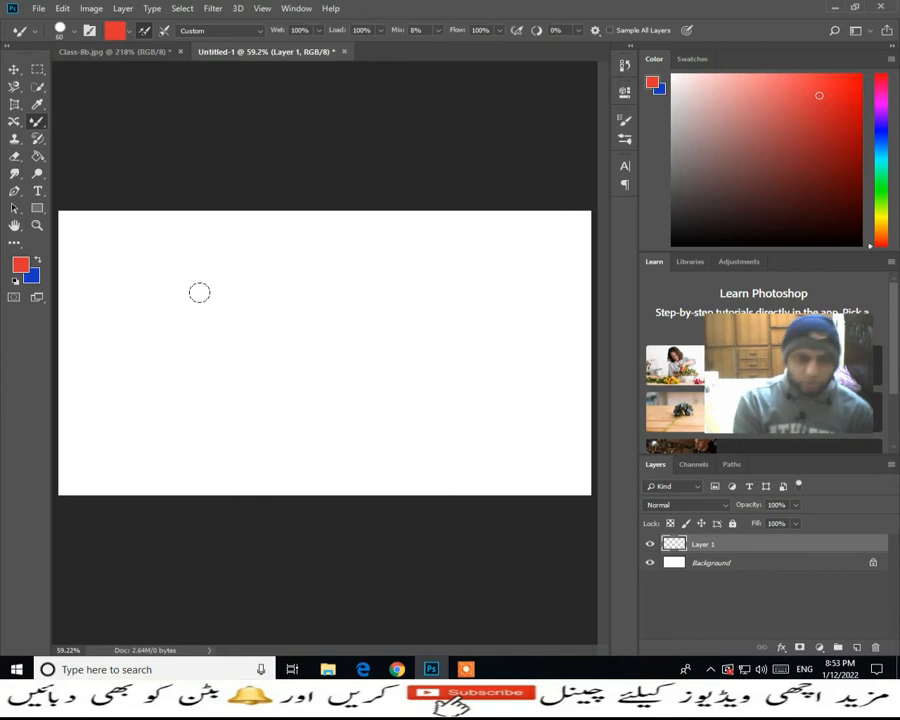
left_click_drag(133, 236, 127, 445)
left_click(325, 249)
mouse_move(325, 249)
left_mouse_down()
mouse_move(474, 255)
mouse_move(362, 382)
mouse_move(370, 397)
mouse_move(527, 398)
left_mouse_up()
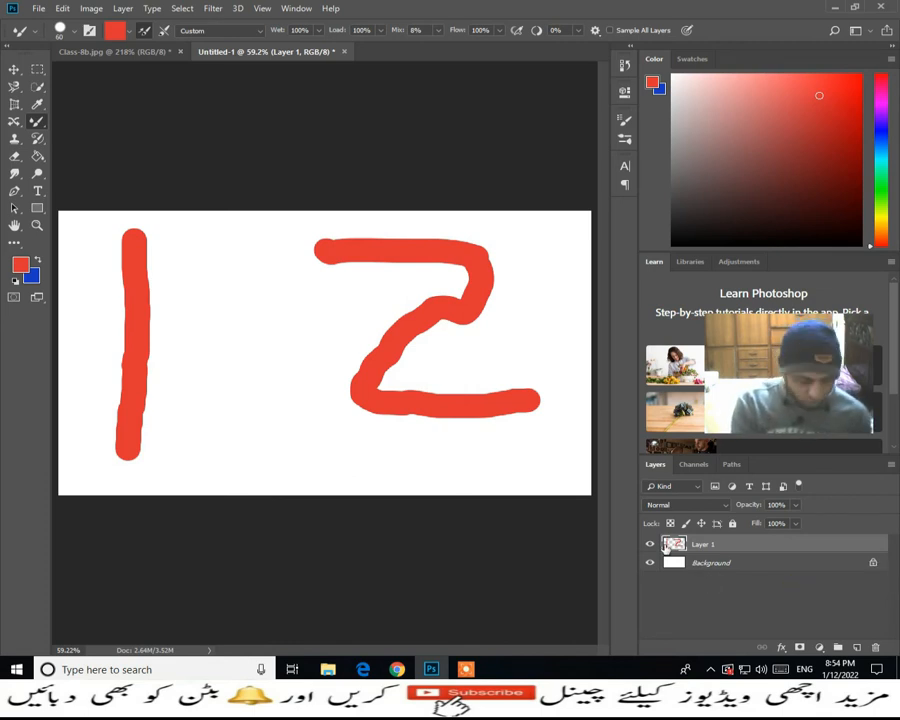
Select the painted 1 and 2 from the layer's pixels, fill them with a custom bright blue, and deselect
left_click(675, 545, "ctrl")
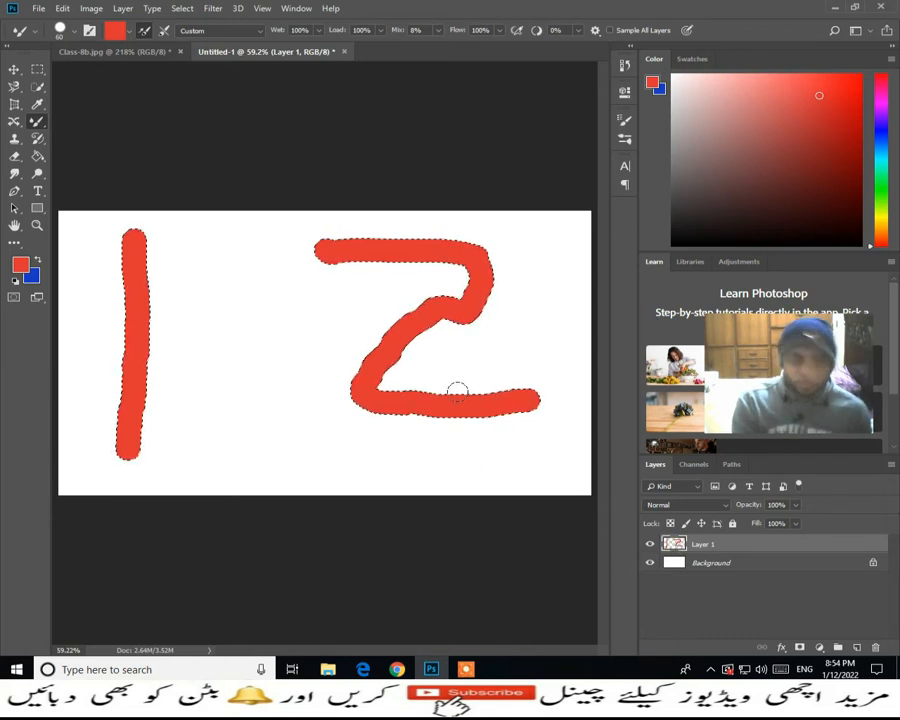
key("shift+F5")
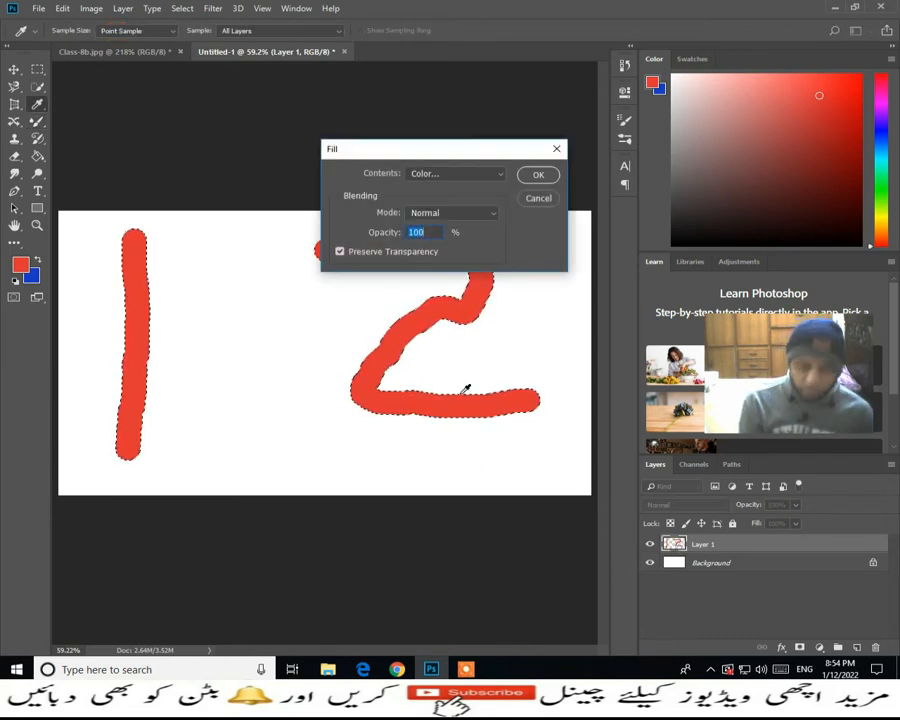
left_click(500, 176)
left_click(481, 209)
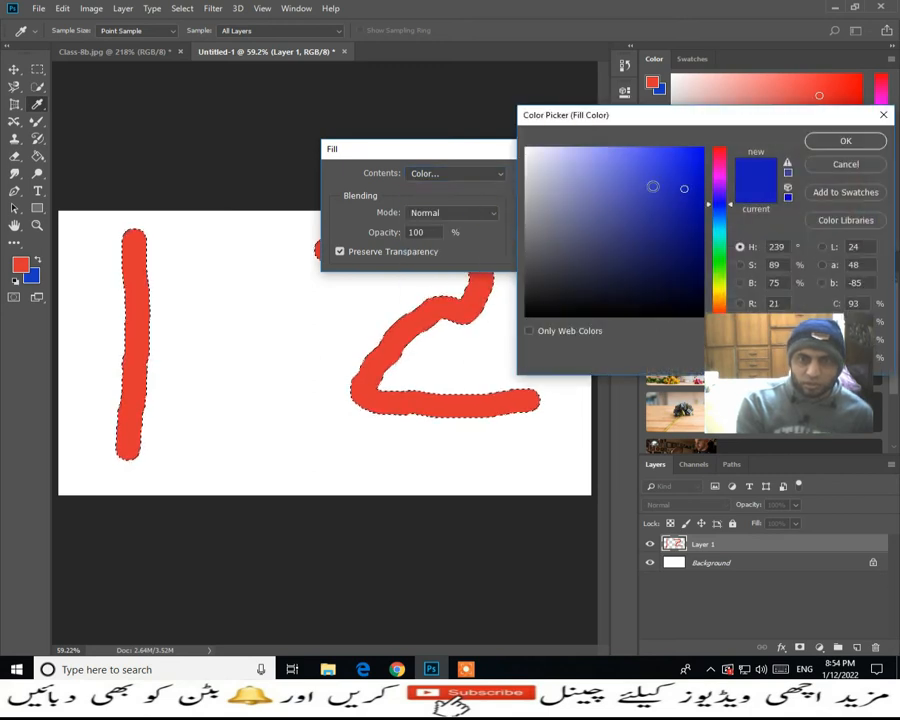
left_click(845, 141)
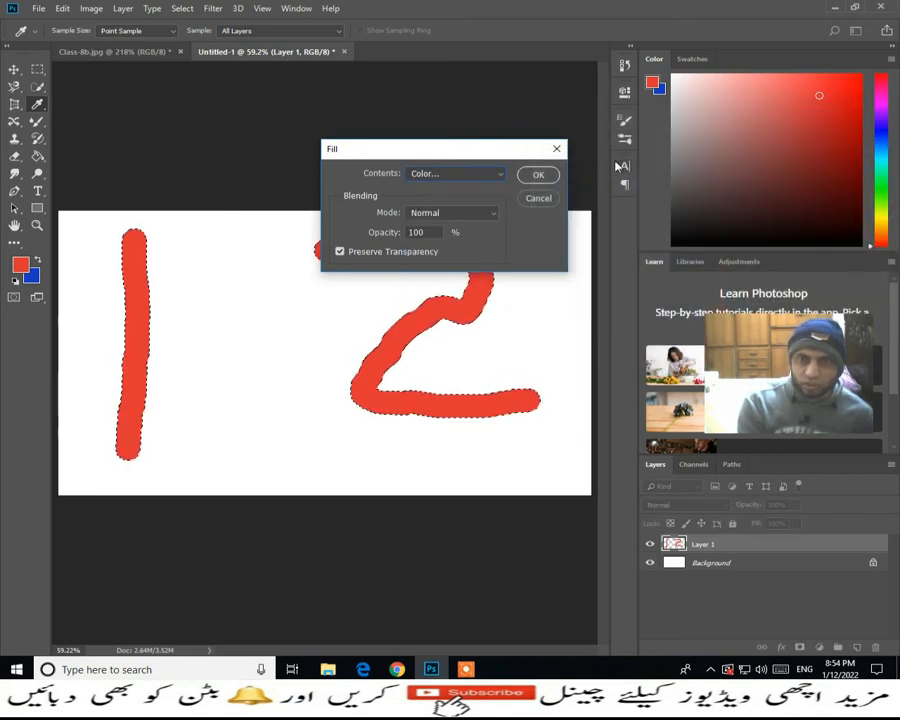
left_click(538, 176)
key("b")
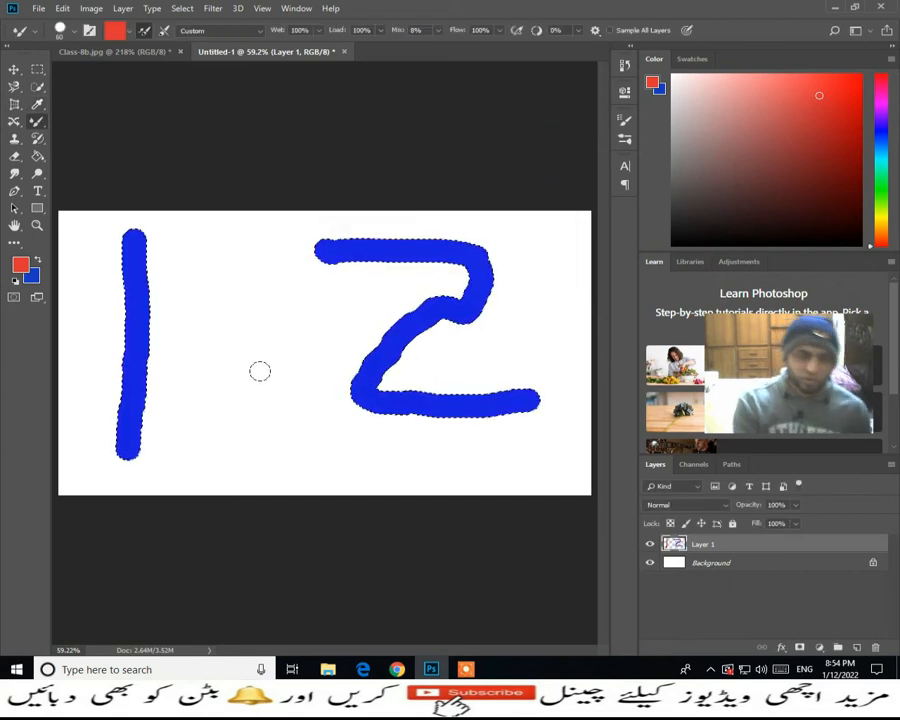
key("ctrl+d")
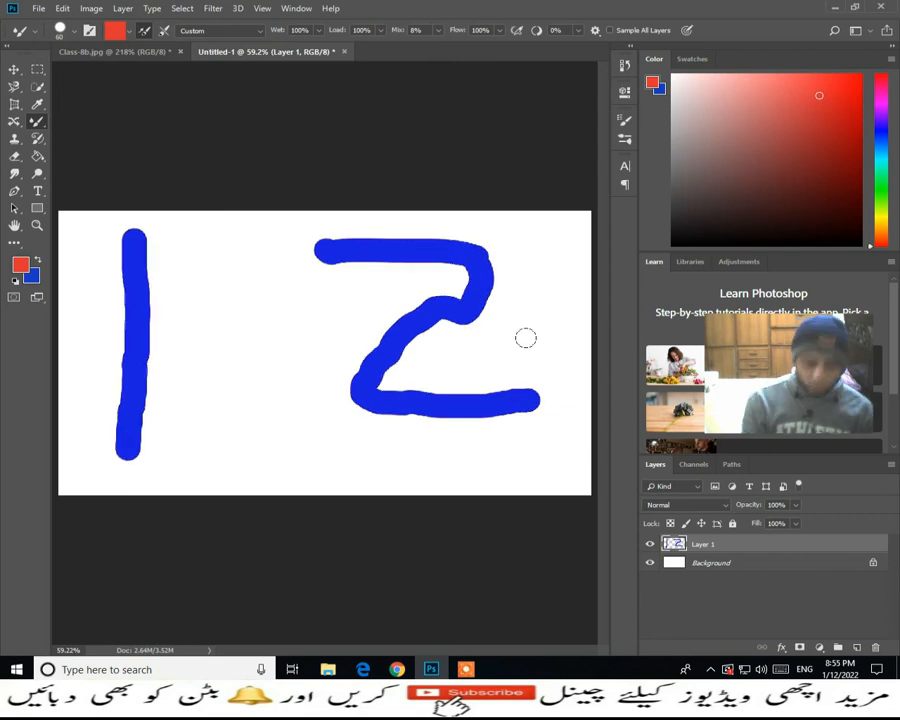
Fill the whole layer with a custom yellow (H 62, S 91, B 92), with Preserve Transparency turned off
key("shift+F5")
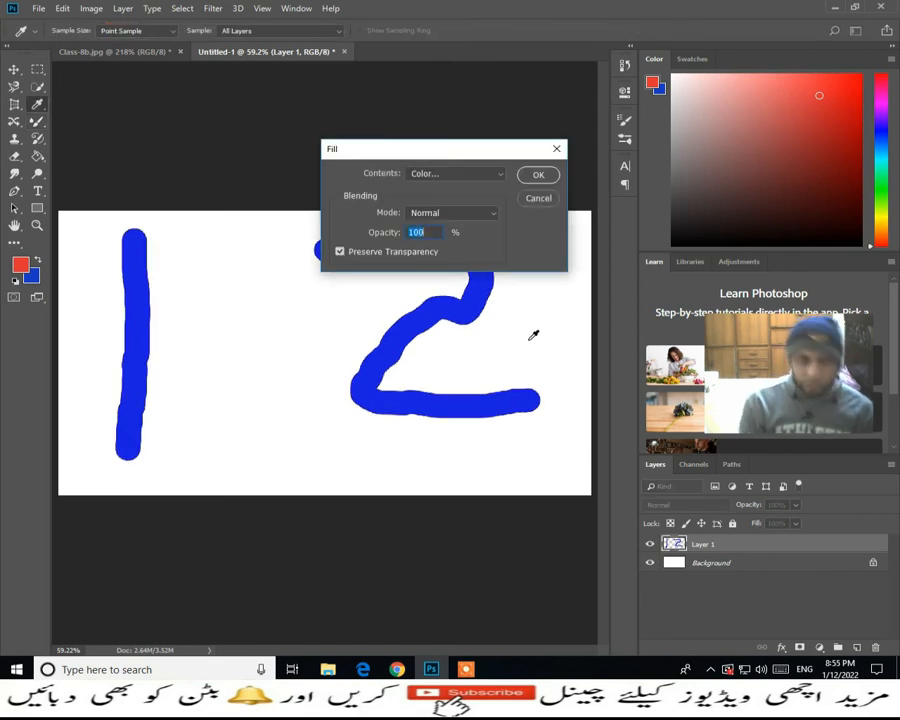
left_click(340, 253)
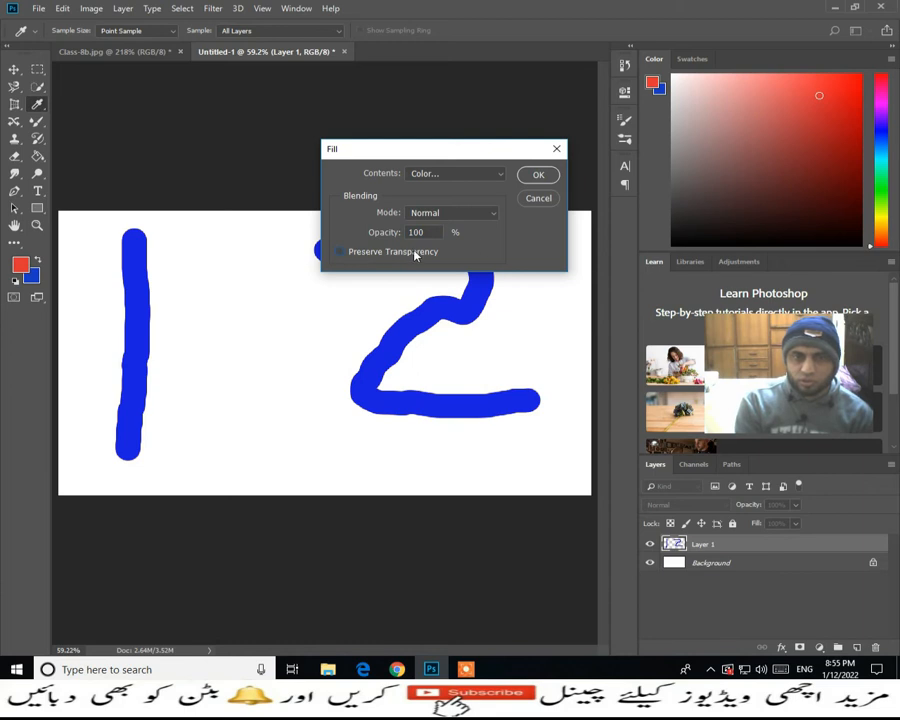
left_click(503, 177)
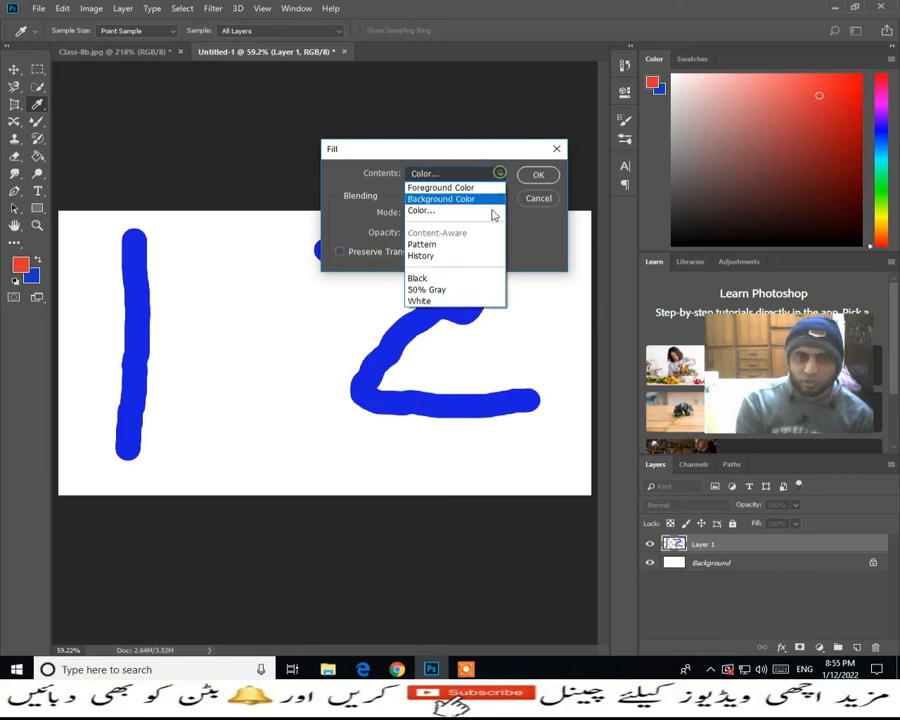
left_click(478, 212)
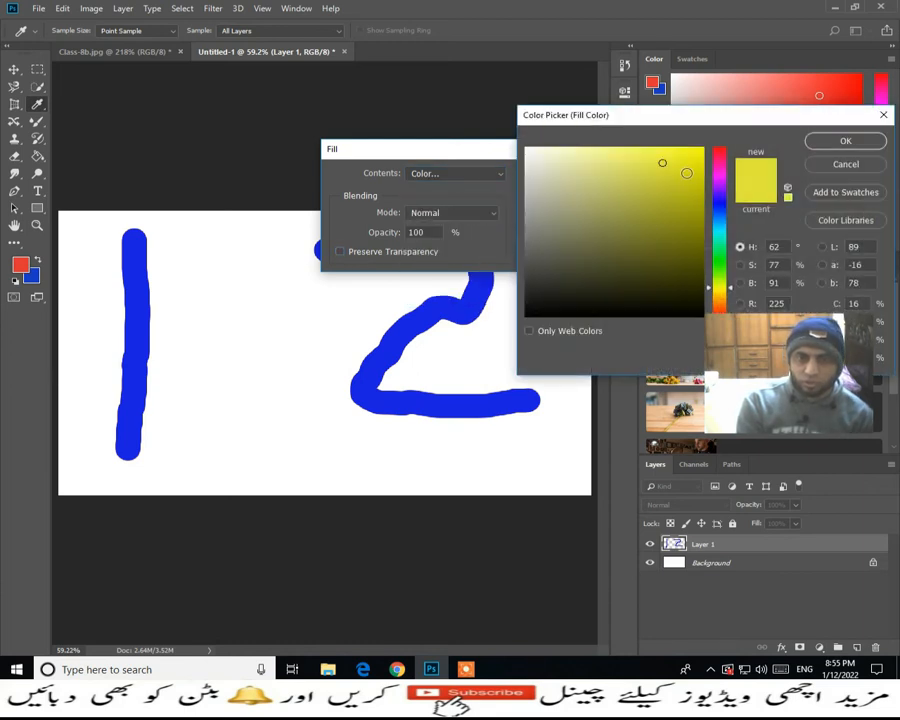
left_click(845, 141)
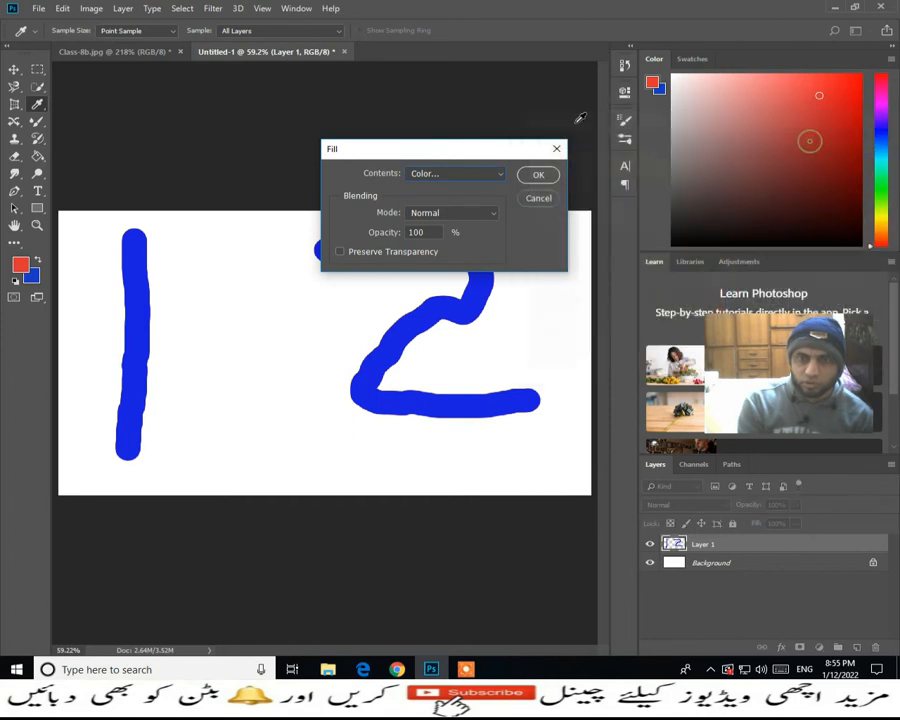
left_click(538, 175)
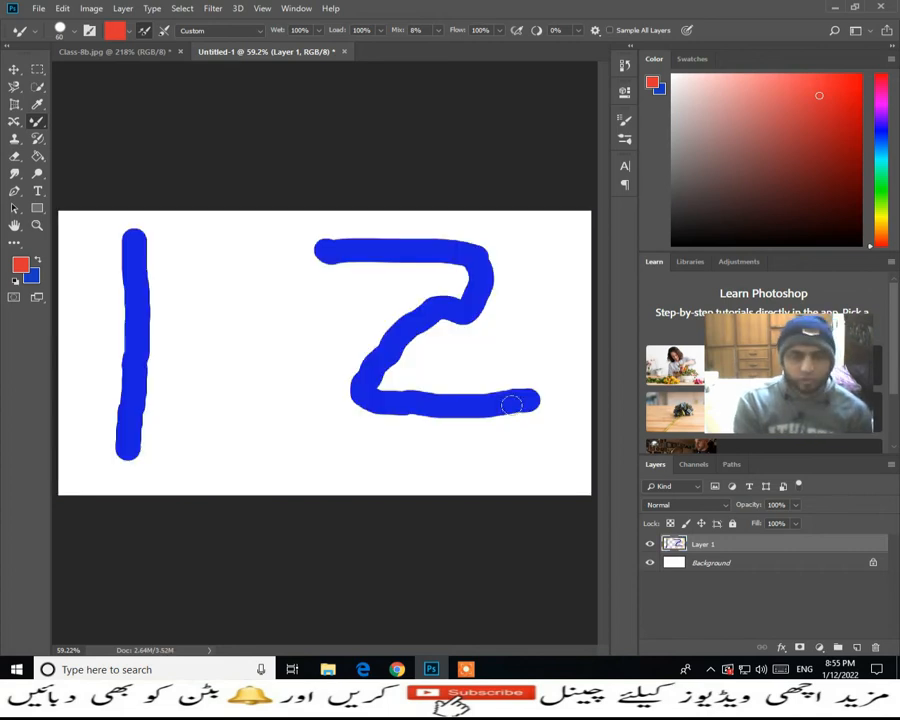
Recolor the painted 1 and 2 with a custom pinkish red using the Fill command with Preserve Transparency turned on
key("shift+F5")
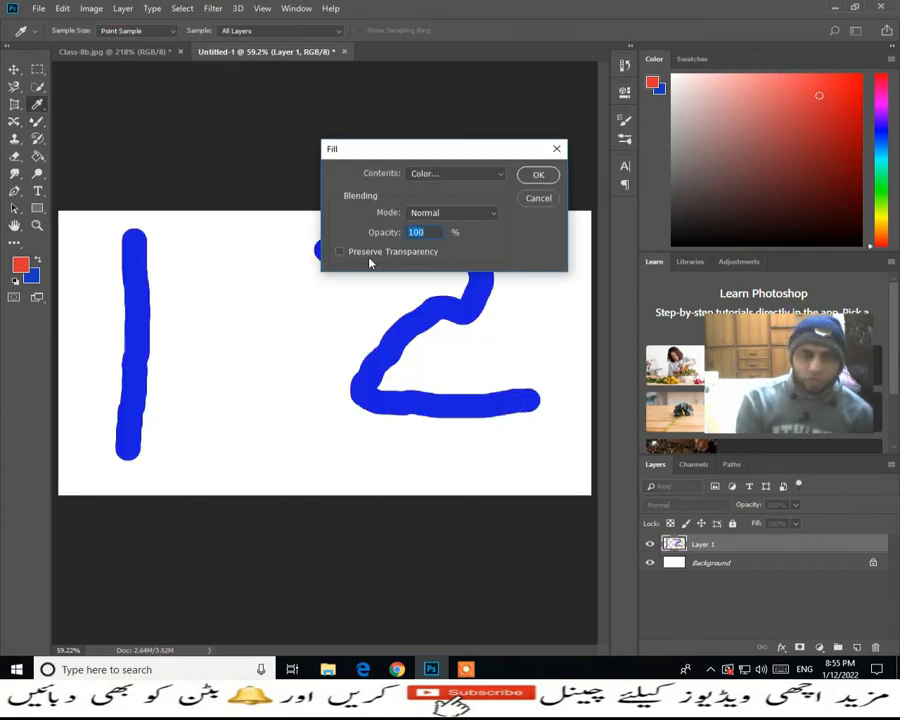
left_click(344, 254)
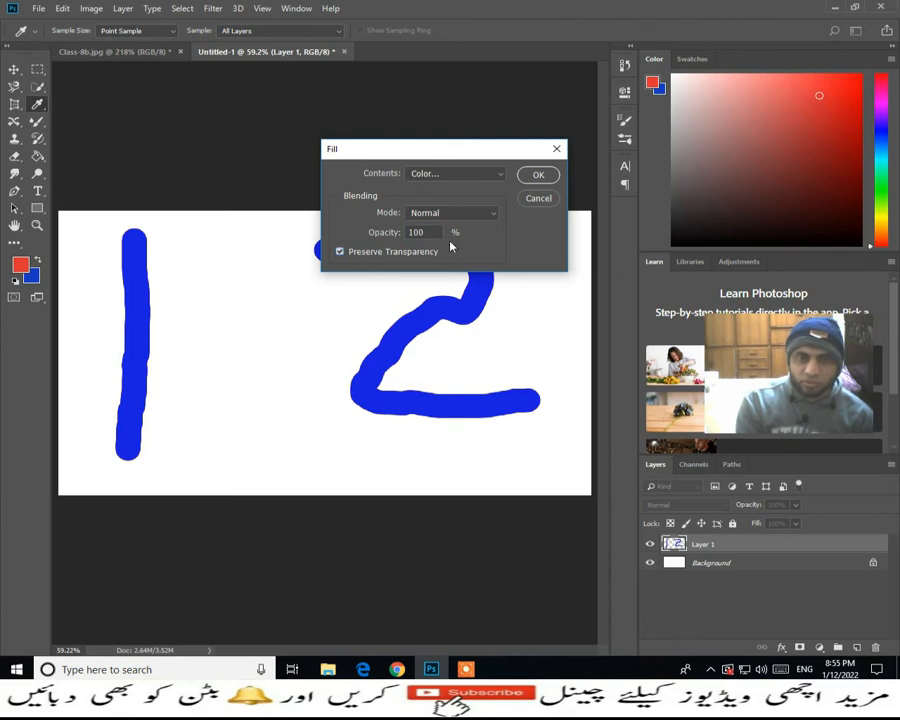
left_click(500, 175)
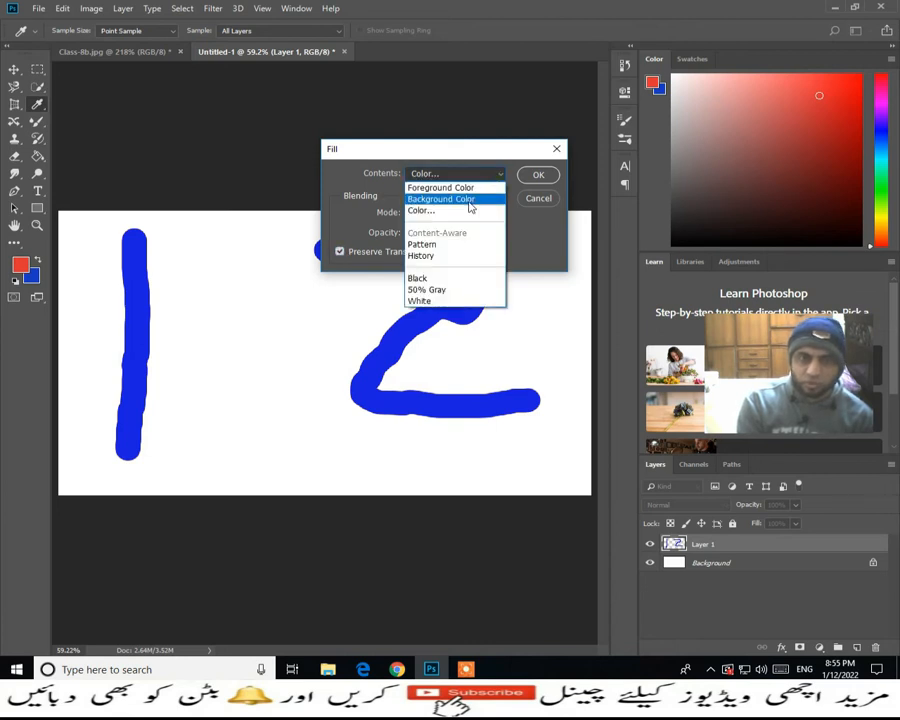
left_click(456, 211)
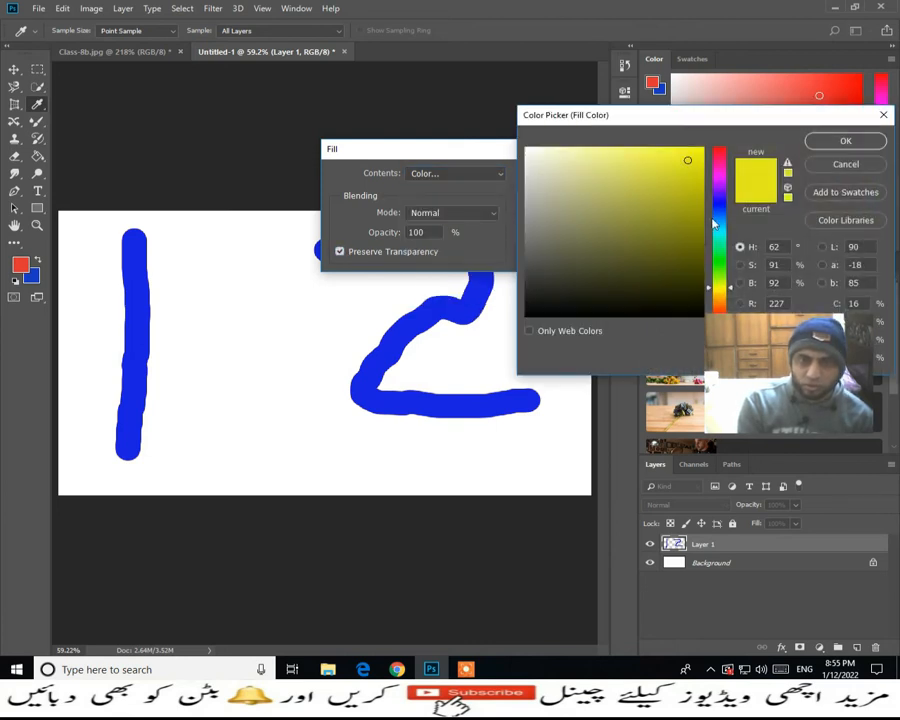
left_click_drag(729, 165, 730, 155)
left_click(676, 157)
left_click(818, 145)
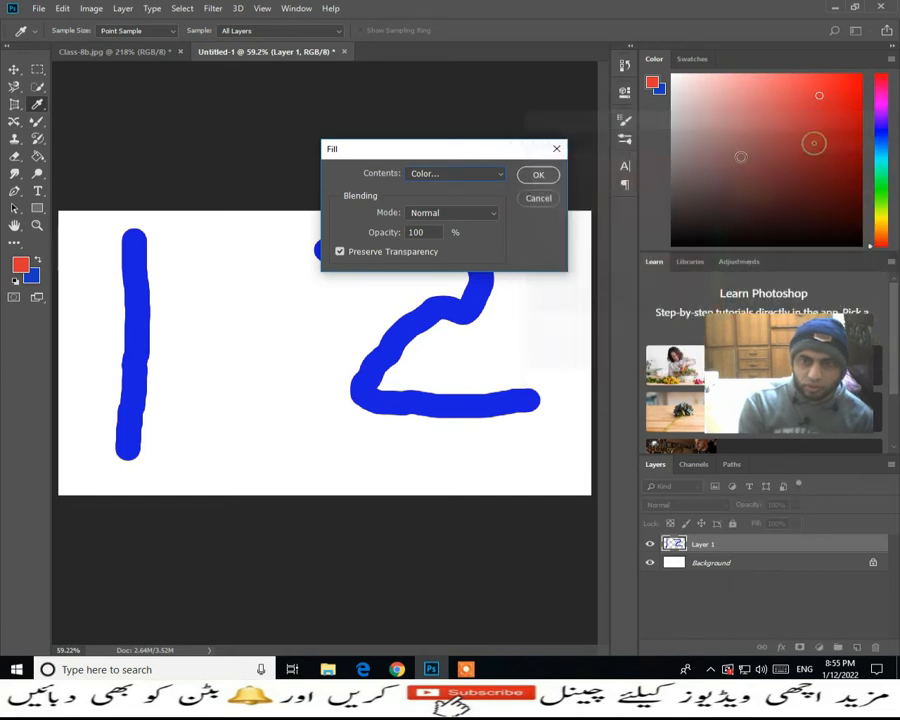
left_click(535, 176)
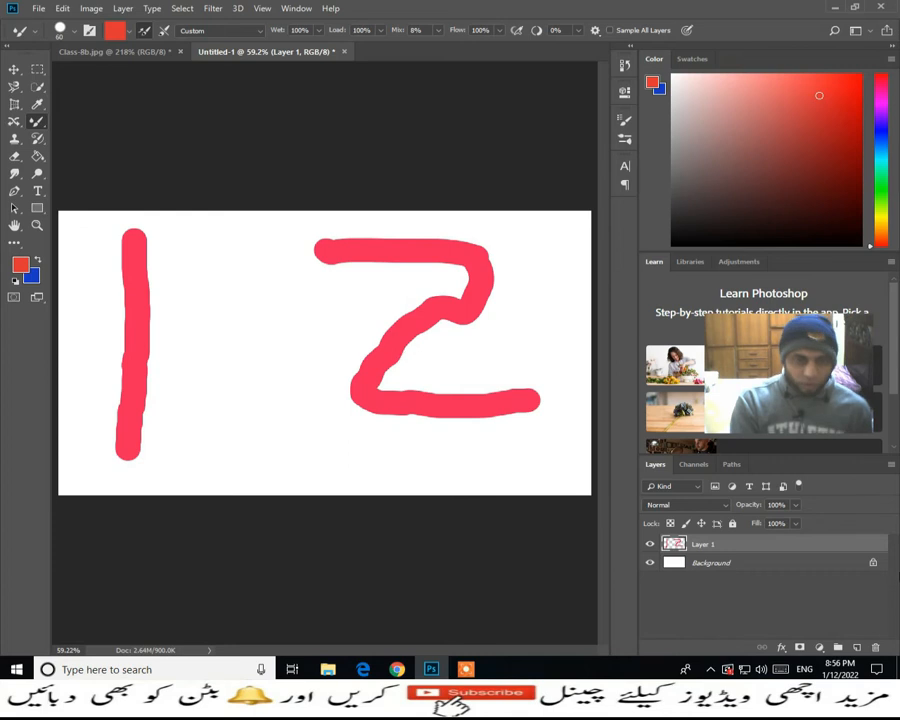
Load the layer's pixels as a selection and subtract a rectangular area around the 2, leaving only the 1 selected
left_click(679, 546, "ctrl")
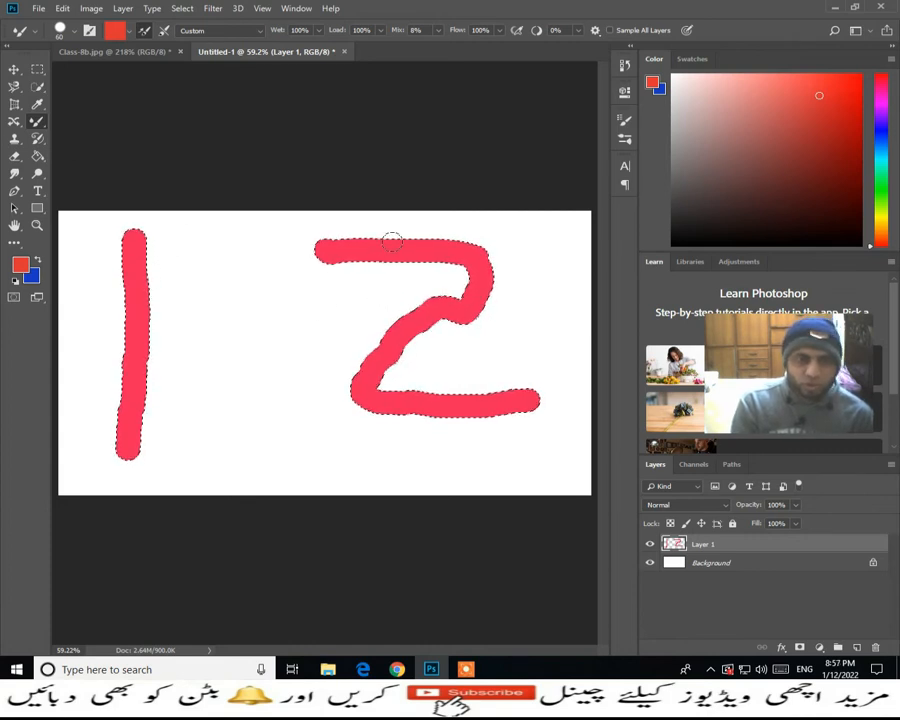
left_click(37, 69)
left_click(80, 72)
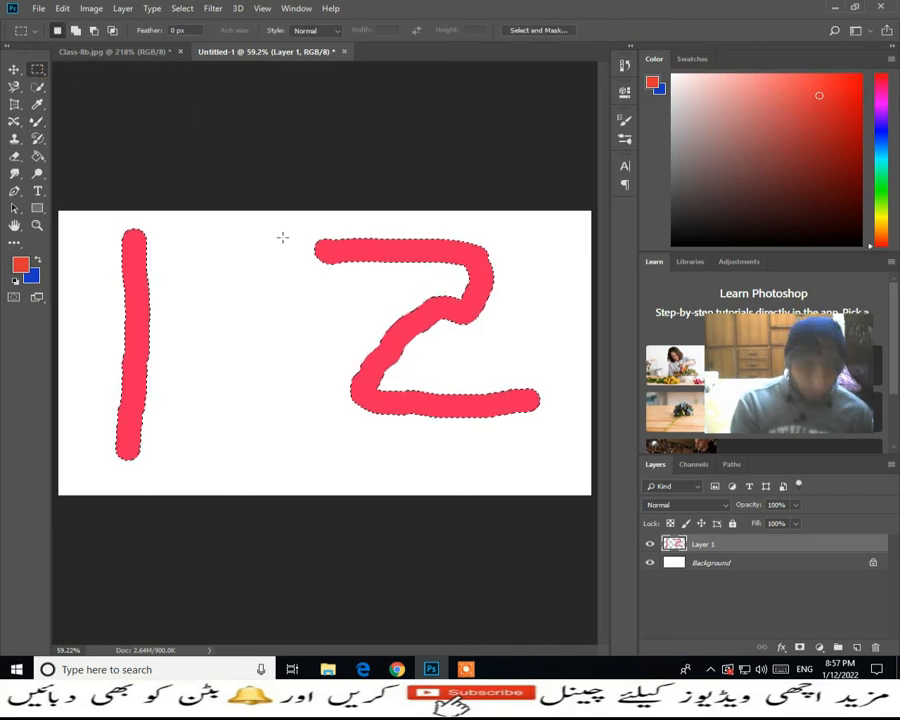
left_click_drag(287, 228, 556, 467)
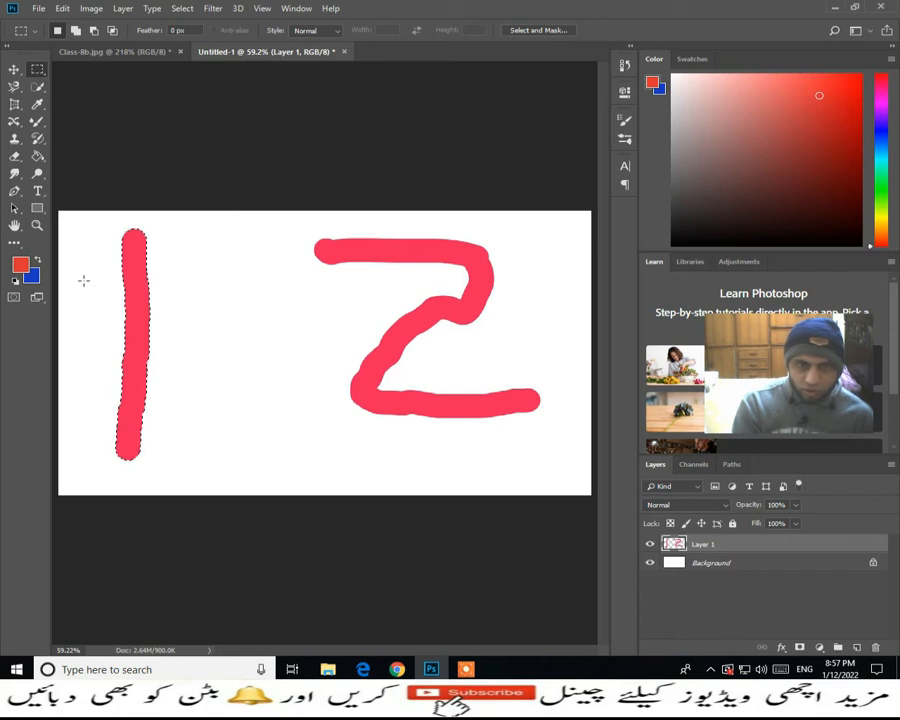
Fill the selected numeral 1 with a custom blue (H 237, S 88, B 85), keeping Preserve Transparency on
key("shift+F5")
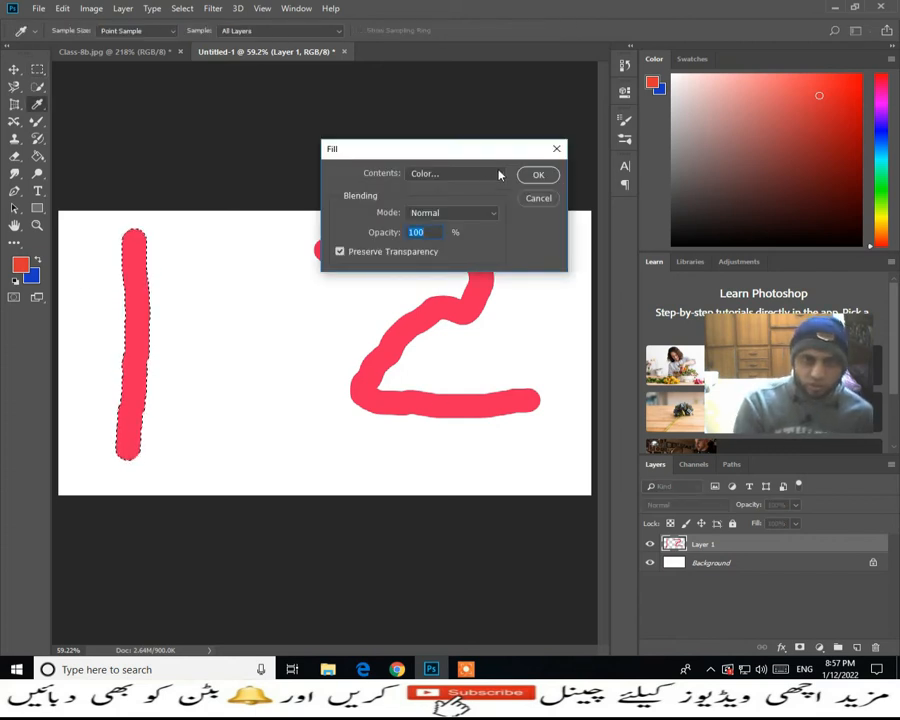
left_click(488, 175)
left_click(440, 211)
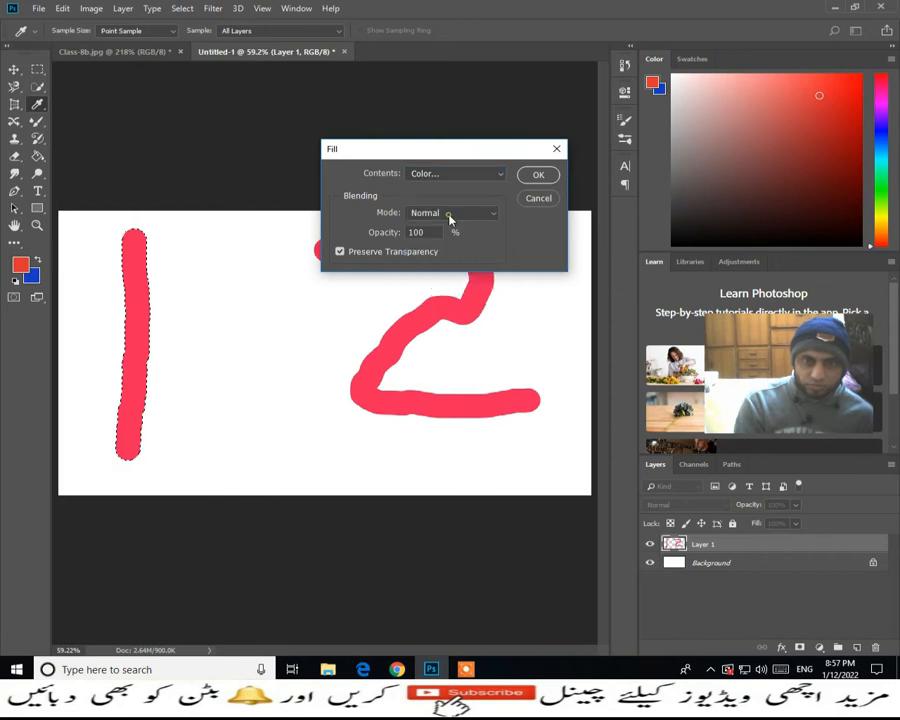
left_click(719, 206)
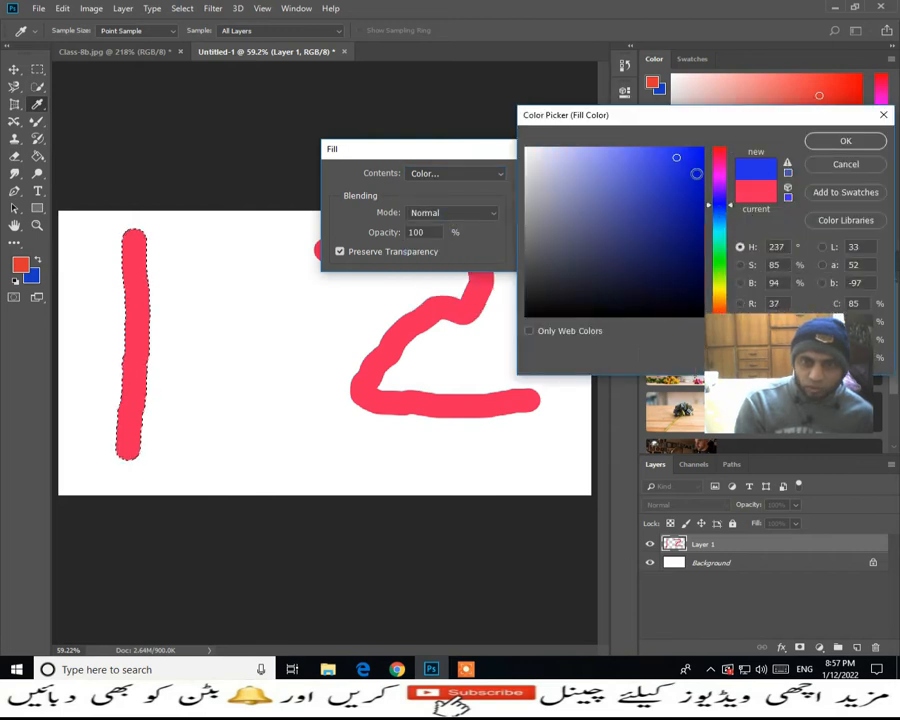
left_click(845, 141)
left_click(540, 176)
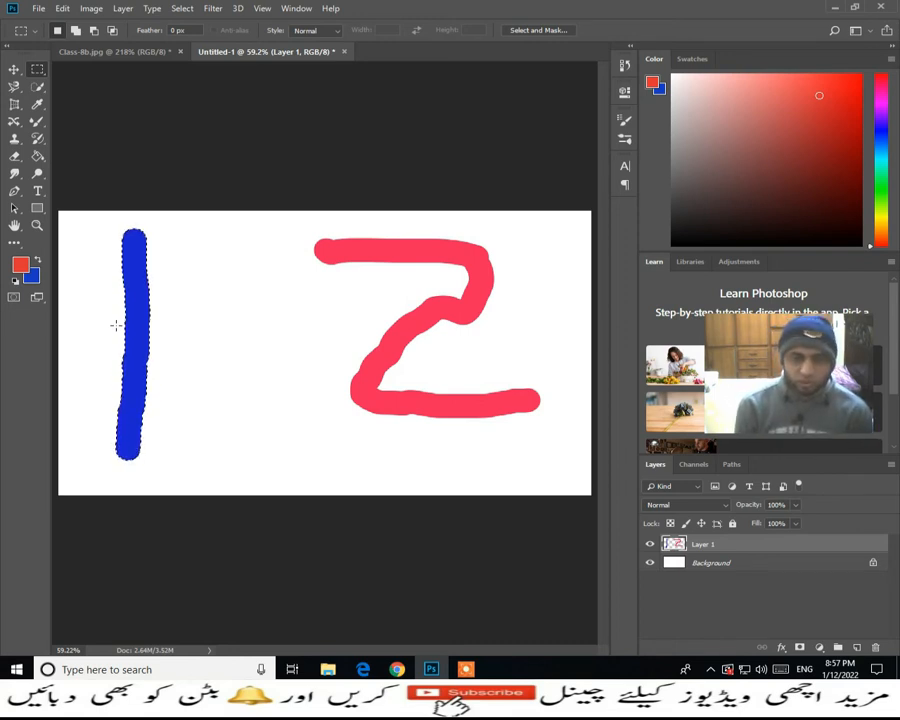
Review the Fill command's contents, color picker and blending mode options, and close it without filling
key("shift+F5")
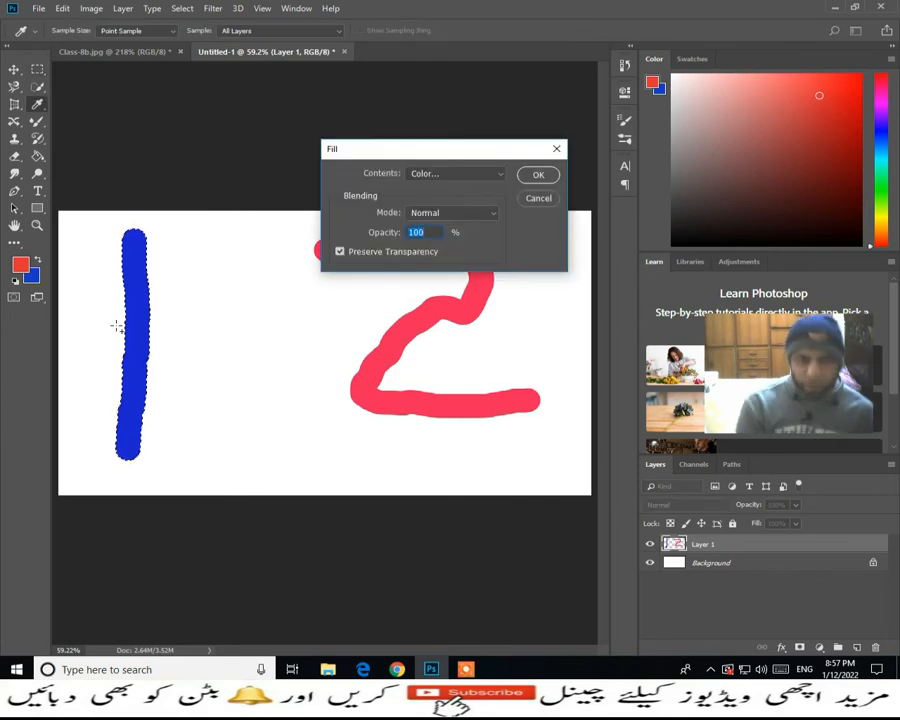
left_click(501, 175)
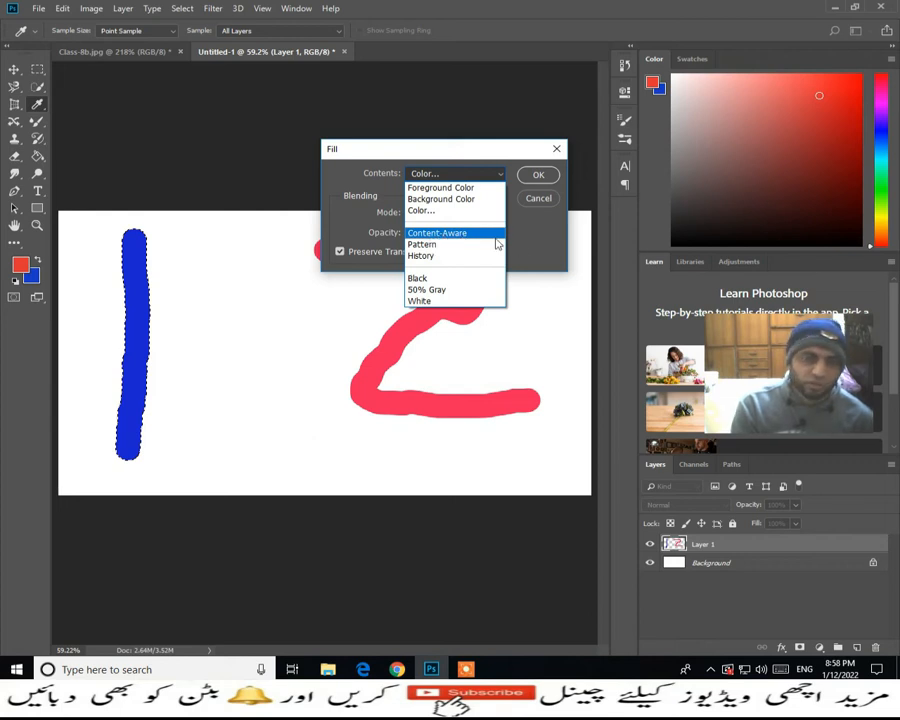
left_click(421, 210)
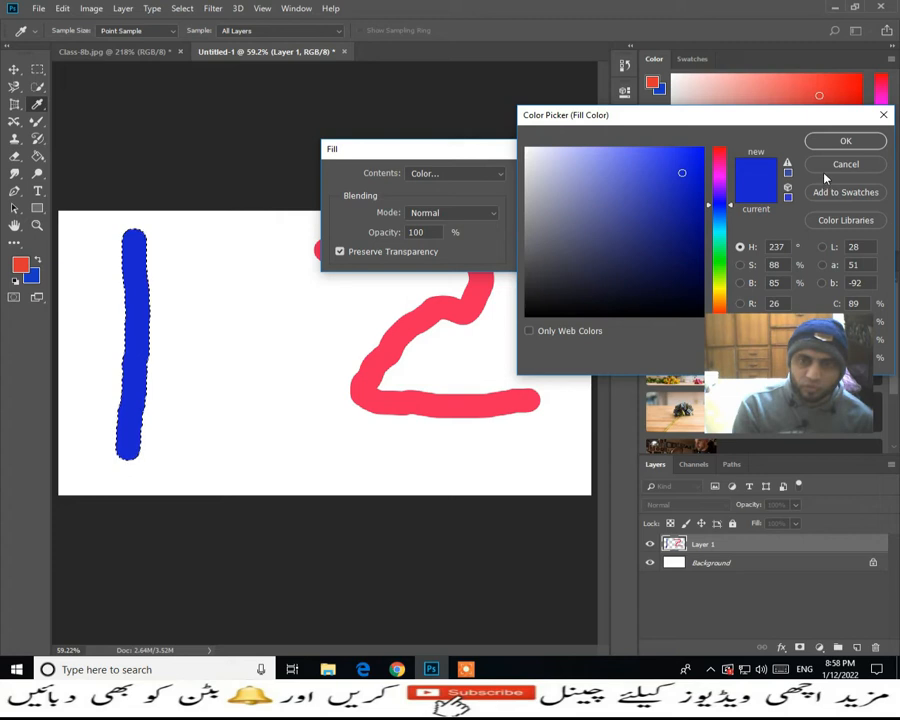
left_click(830, 166)
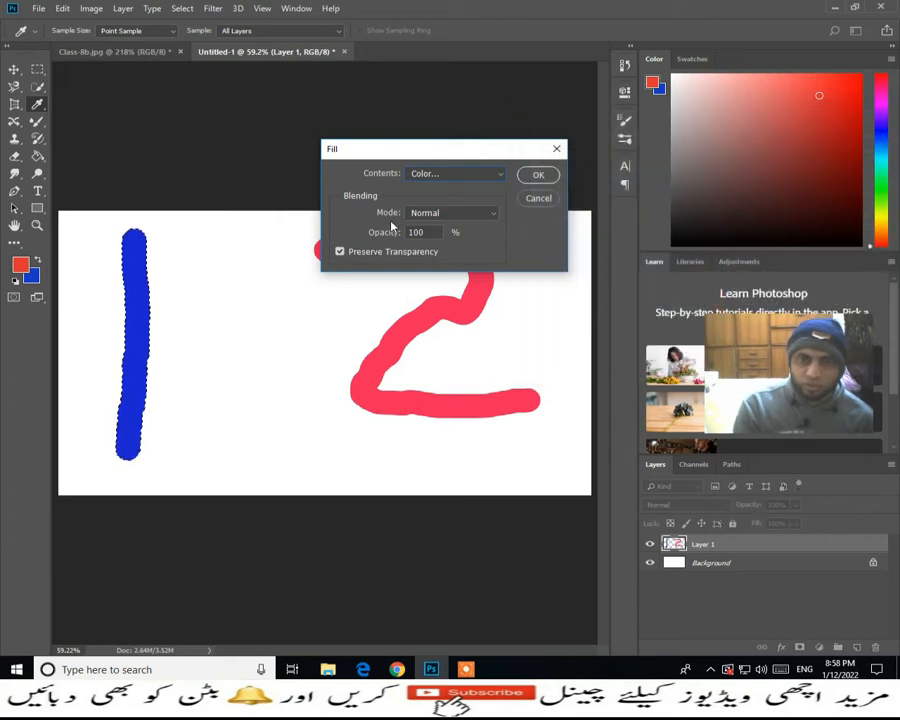
left_click(497, 215)
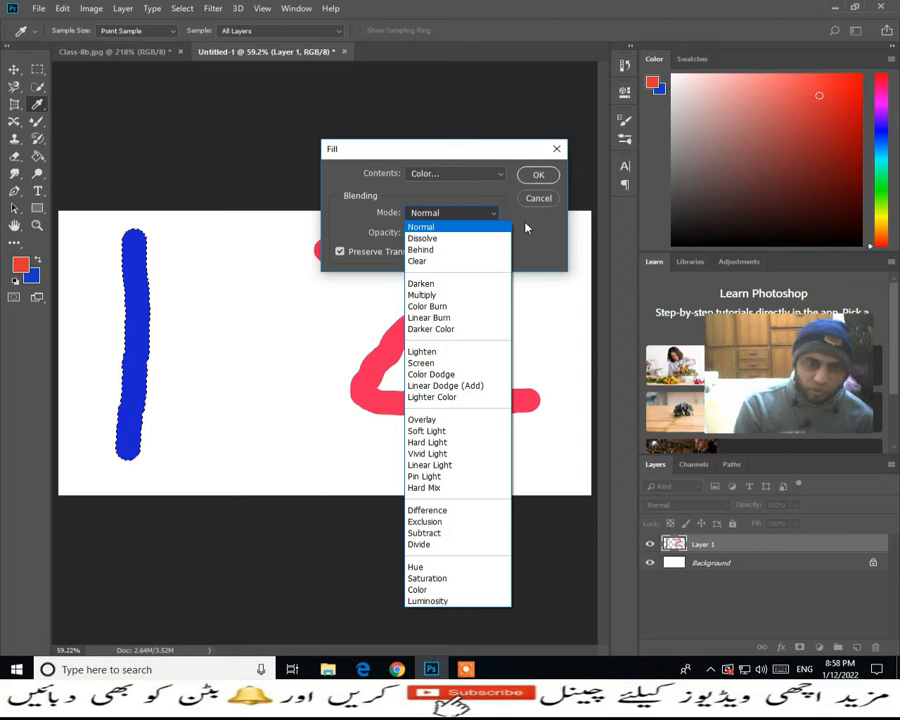
left_click(527, 228)
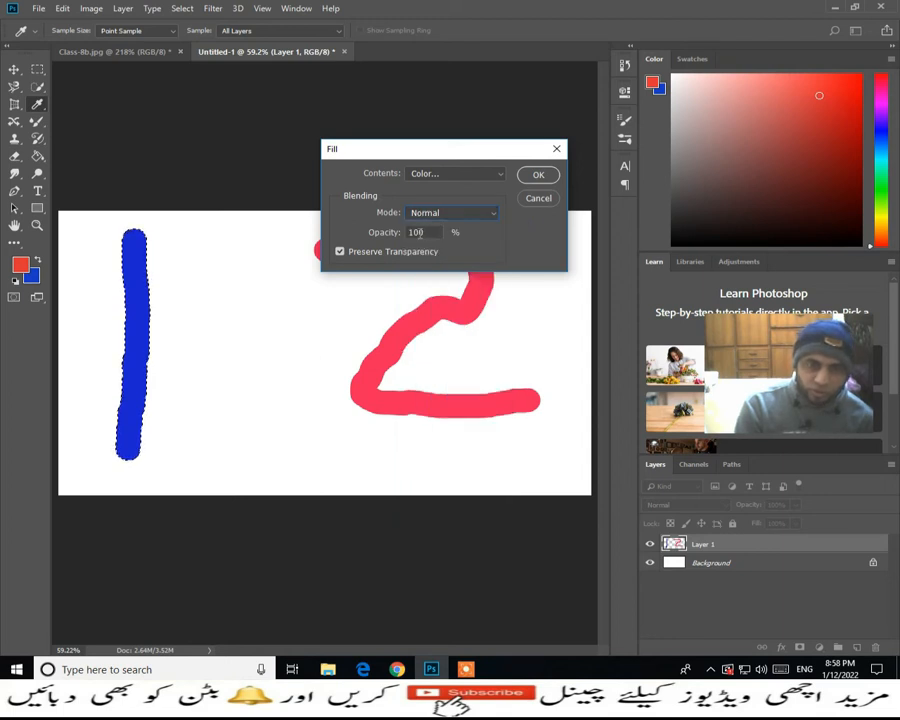
left_click(538, 198)
key("m")
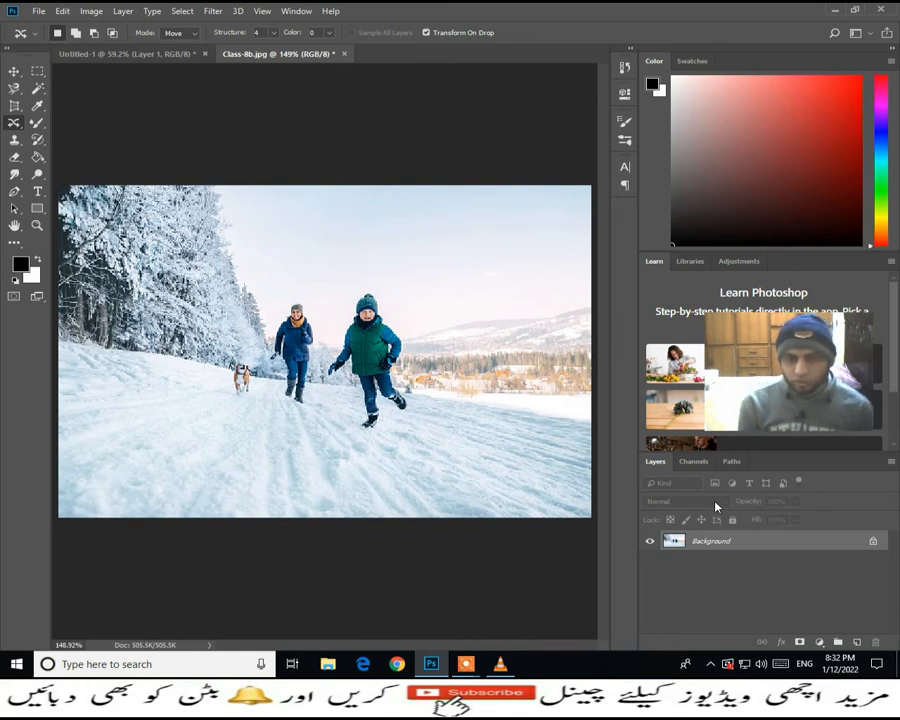
Duplicate the snow photo's Background layer and draw a freehand selection around the running boy in green
key("ctrl+j")
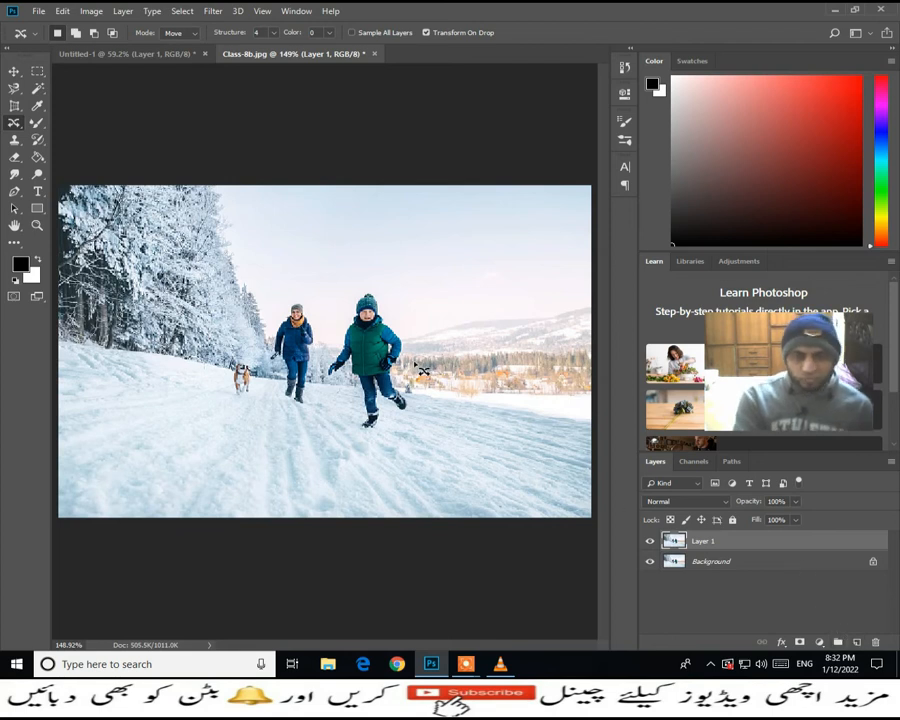
mouse_move(341, 306)
left_mouse_down()
mouse_move(323, 371)
mouse_move(332, 396)
mouse_move(351, 386)
mouse_move(353, 421)
mouse_move(369, 442)
mouse_move(399, 441)
mouse_move(386, 416)
mouse_move(410, 422)
mouse_move(425, 410)
mouse_move(405, 378)
mouse_move(413, 344)
mouse_move(405, 309)
mouse_move(381, 283)
mouse_move(340, 310)
left_mouse_up()
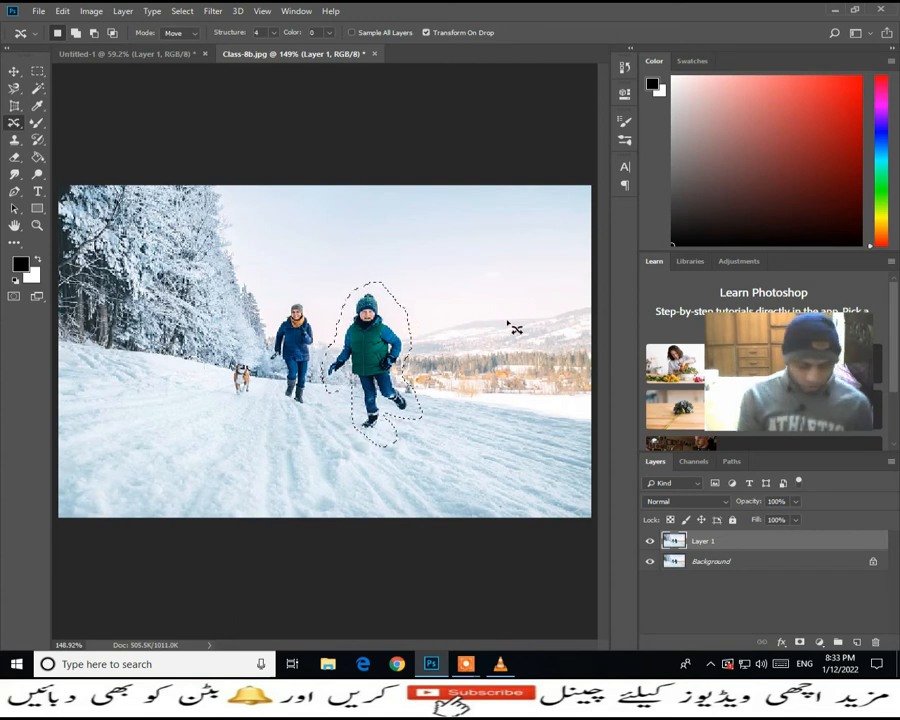
Remove the selected boy with a Content-Aware fill at 100% opacity with Color Adaptation on, and clear the selection
key("shift+F5")
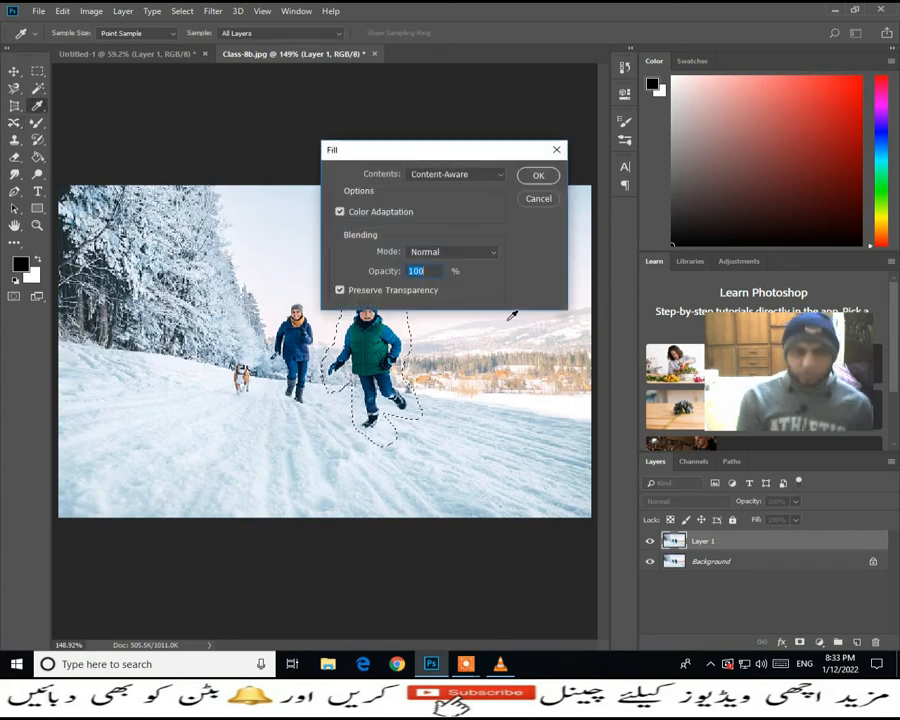
left_click(494, 176)
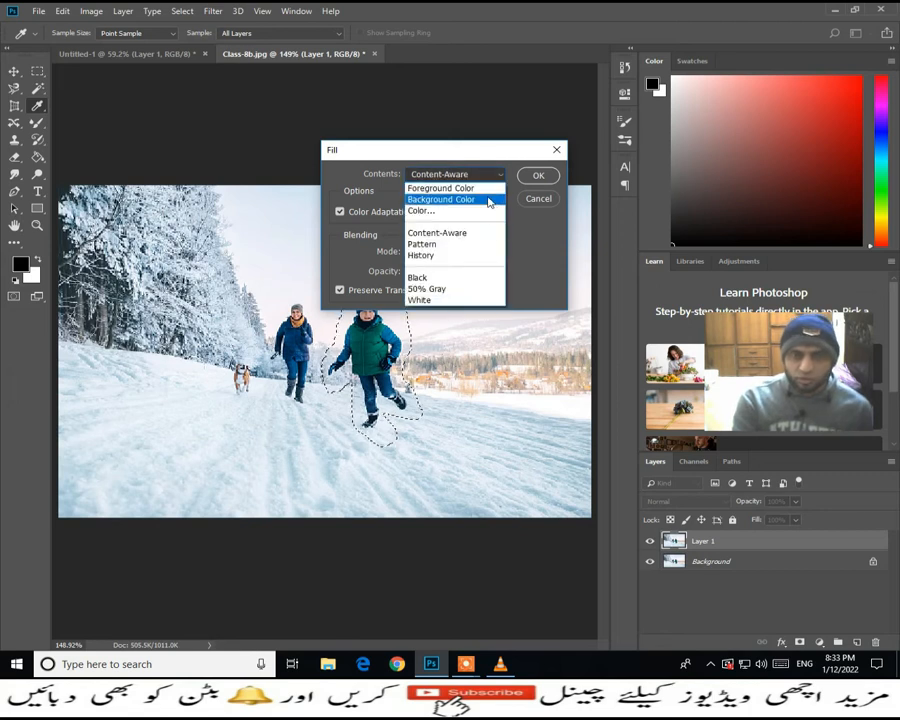
left_click(474, 232)
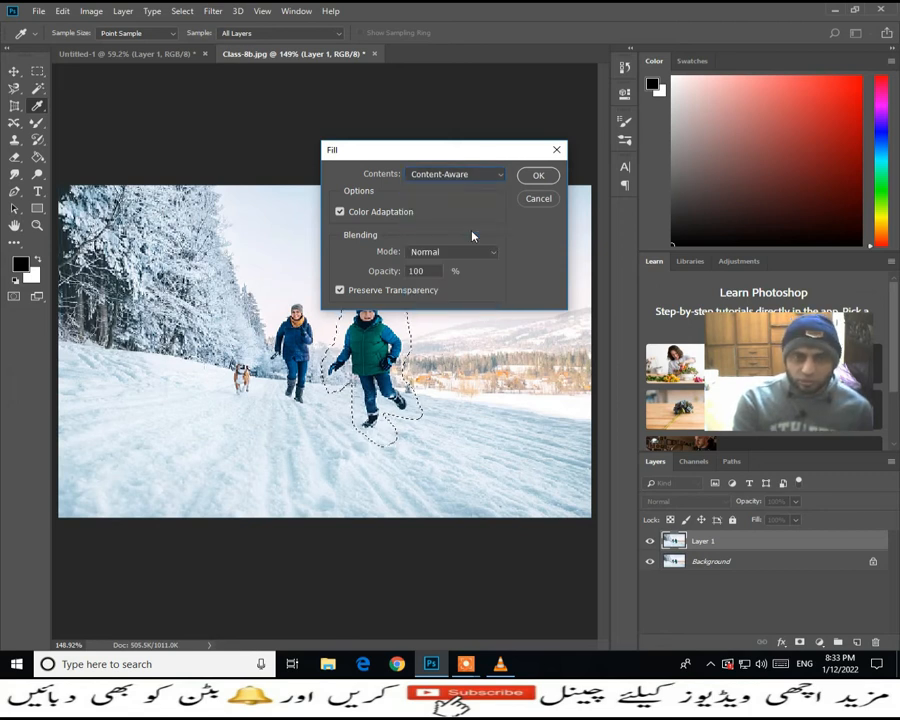
left_click(538, 177)
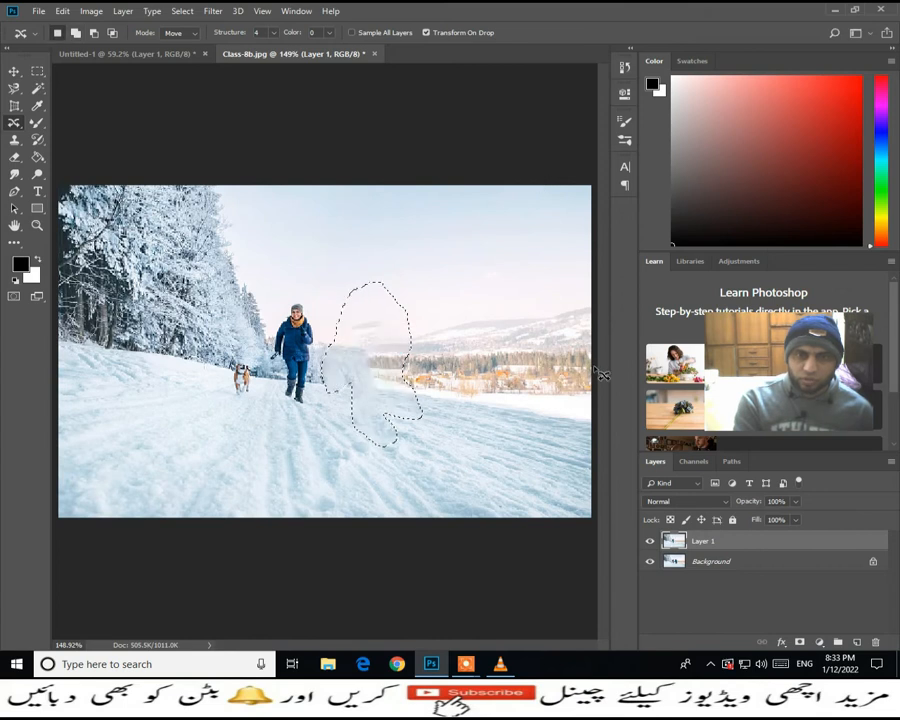
key("ctrl+d")
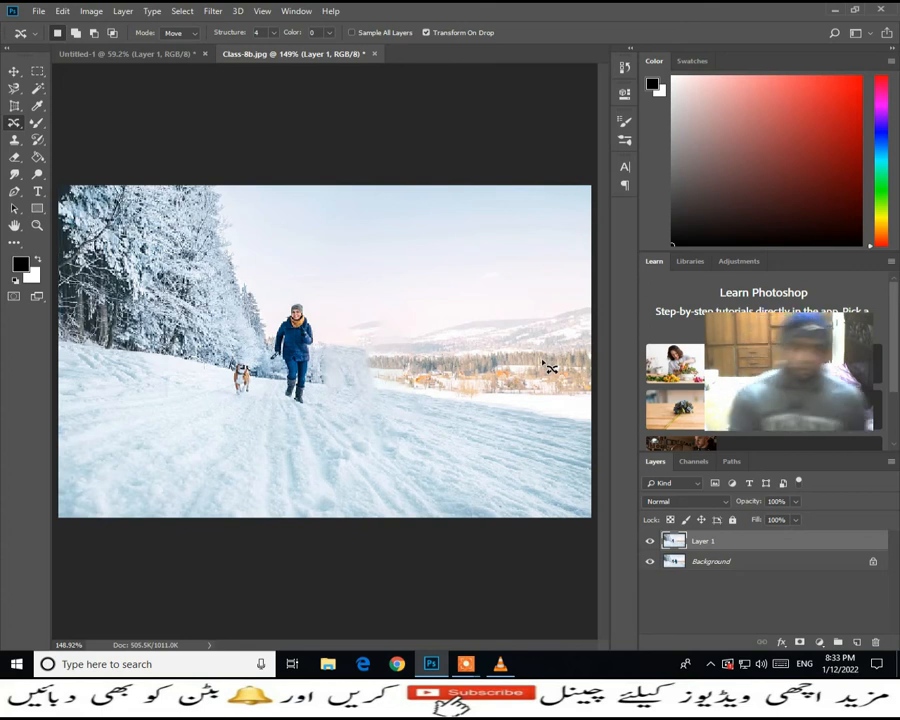
Undo the Content-Aware removal of the boy and switch to the Magic Wand tool
left_click_drag(372, 282, 368, 284)
key("ctrl+alt+z")
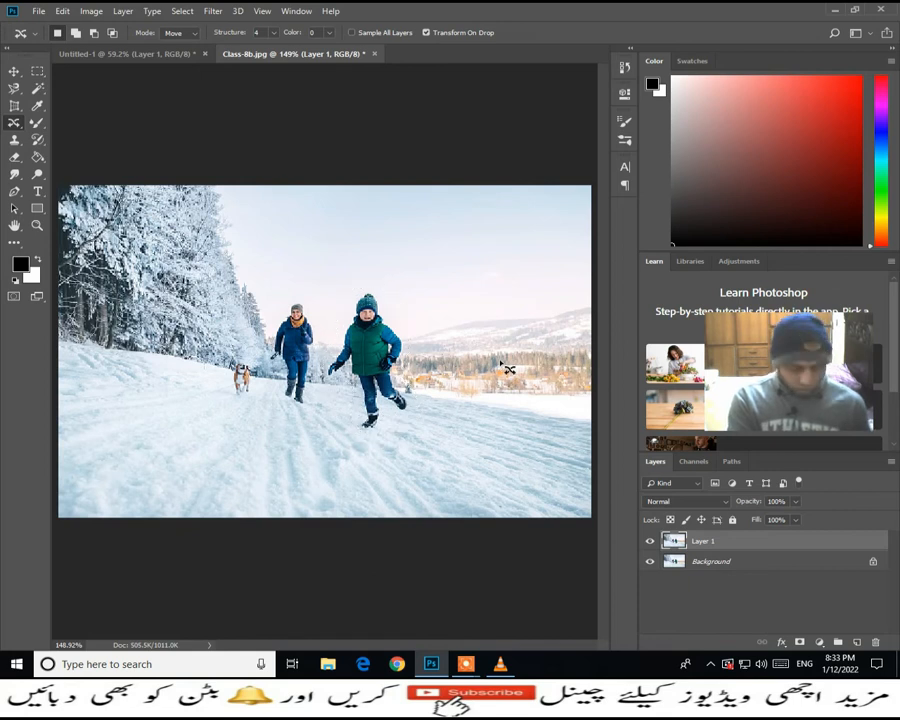
key("ctrl+d")
key("w")
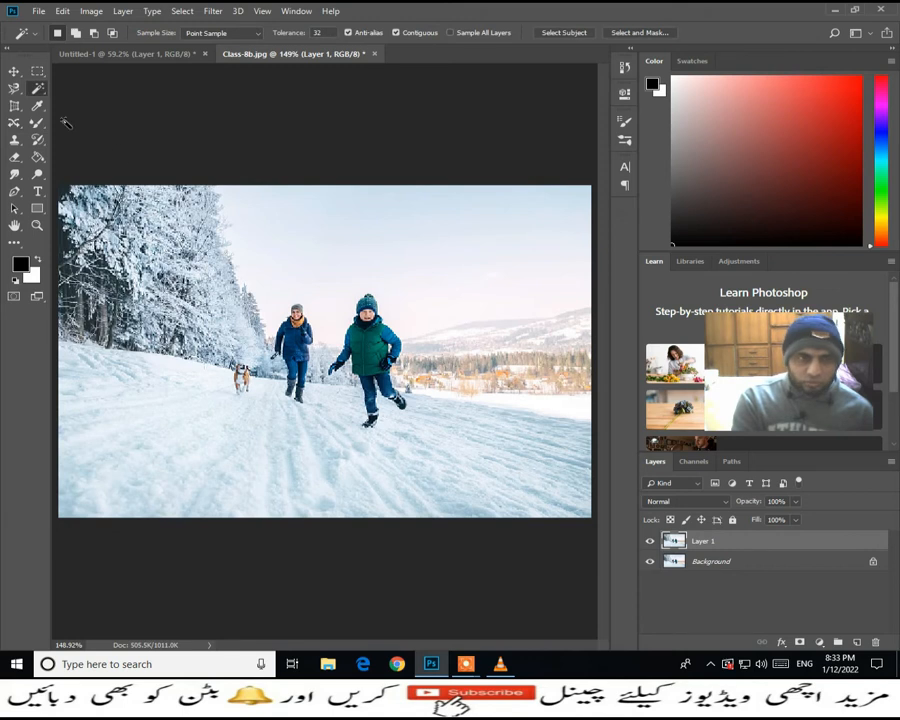
Select the boy's green jacket and trousers using the Quick Selection tool with a brush size of 30
right_click(40, 89)
left_click(100, 89)
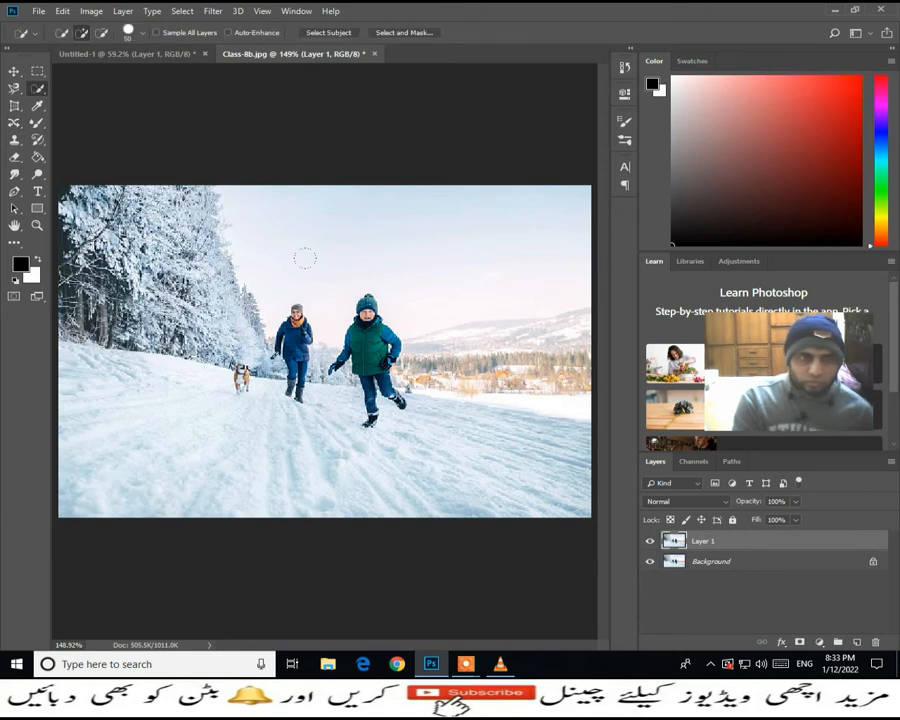
key("bracketleft")
key("bracketleft")
key("bracketleft")
key("bracketleft")
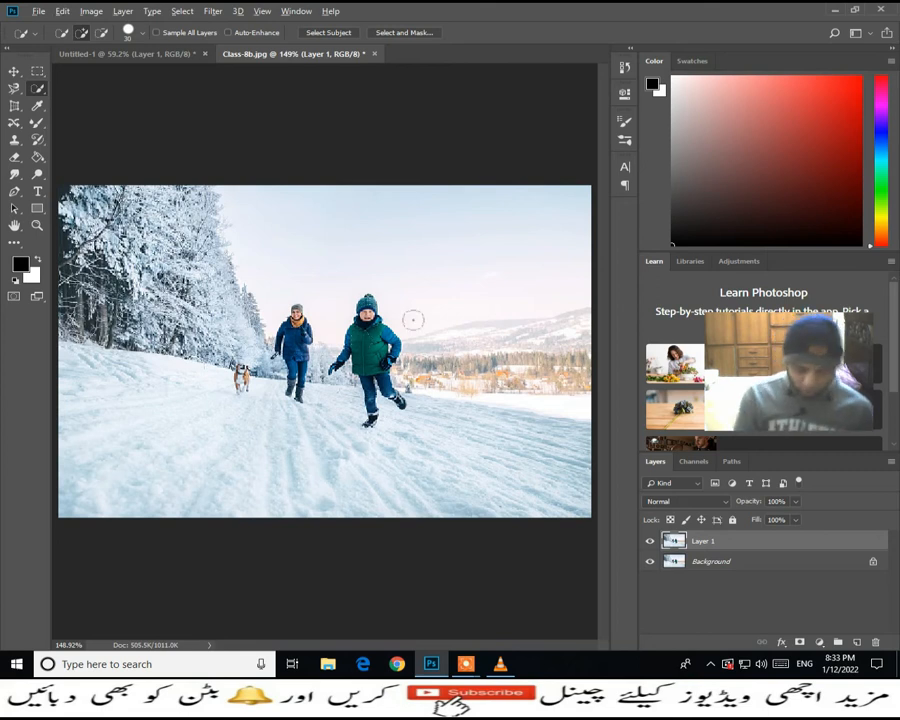
scroll(410, 317, "up", 3)
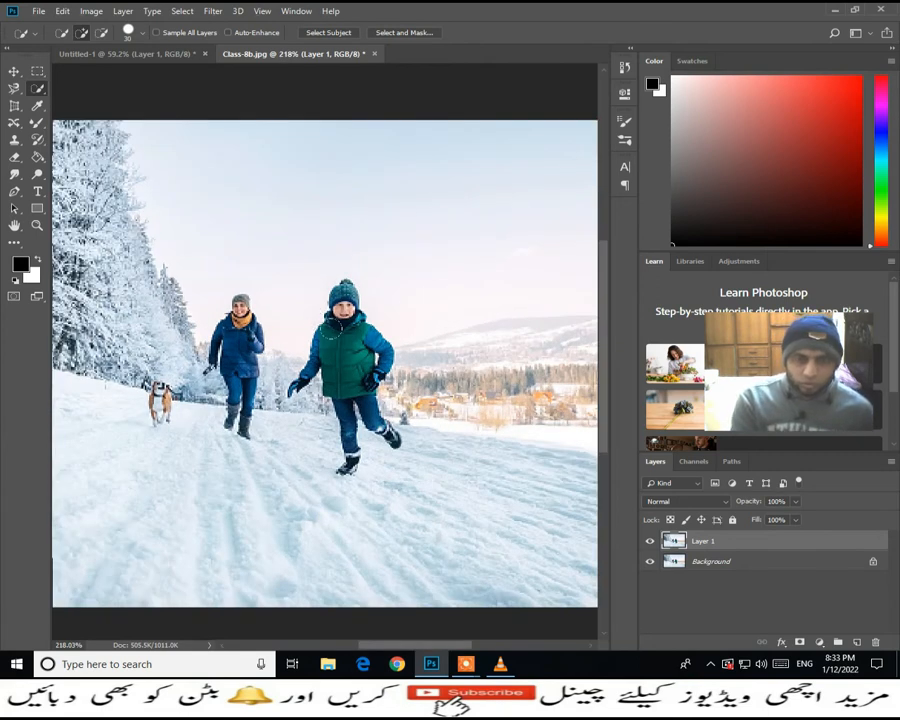
left_click_drag(346, 345, 350, 392)
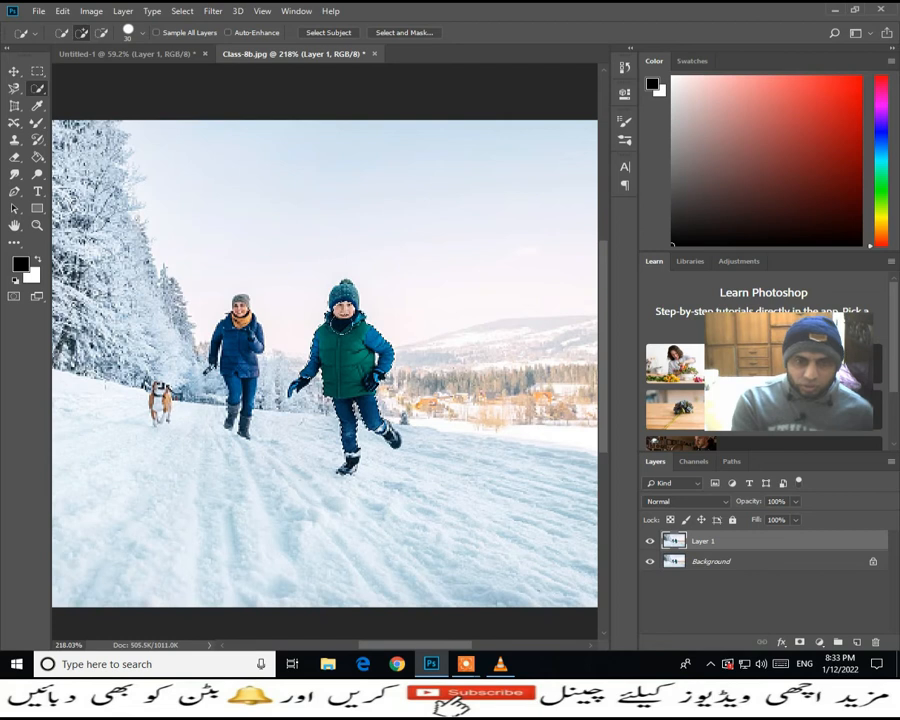
Extend the selection to the boy's hat, face, hands and boots, using progressively smaller Quick Selection brush sizes
key("bracketleft")
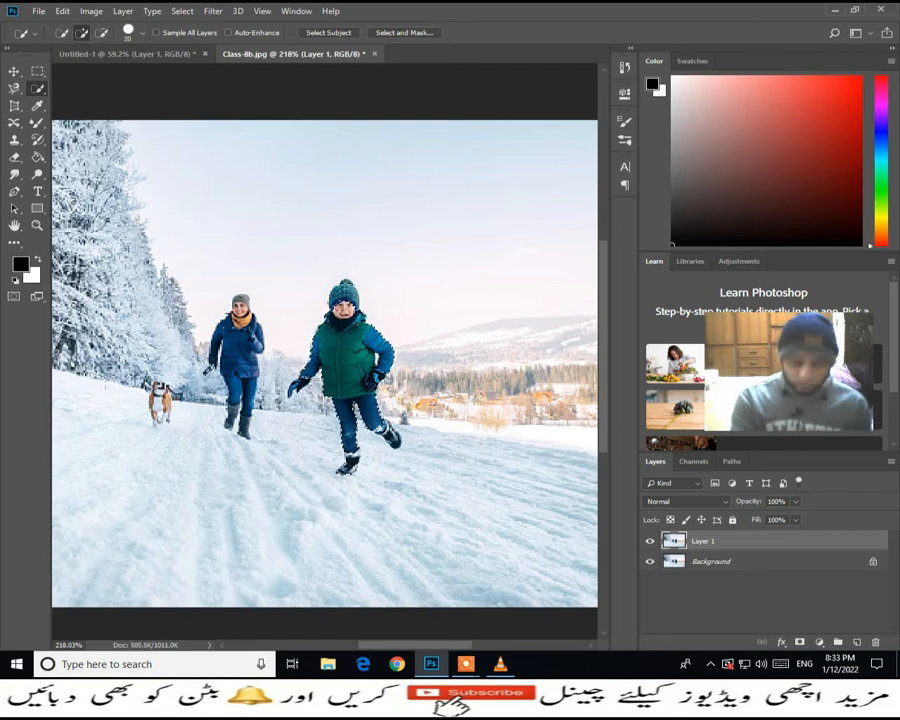
key("bracketleft")
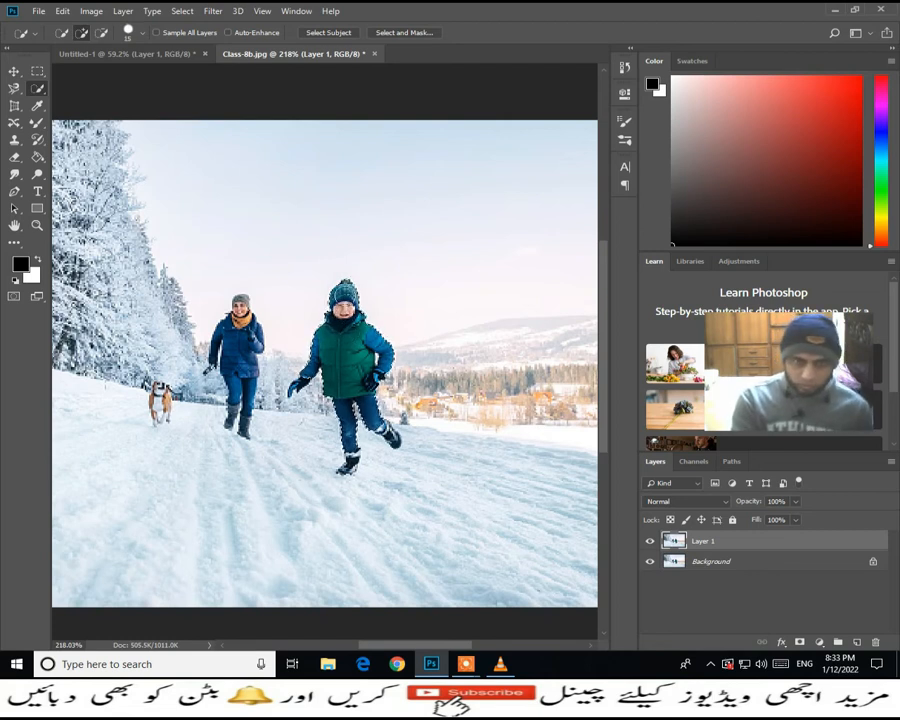
key("bracketleft")
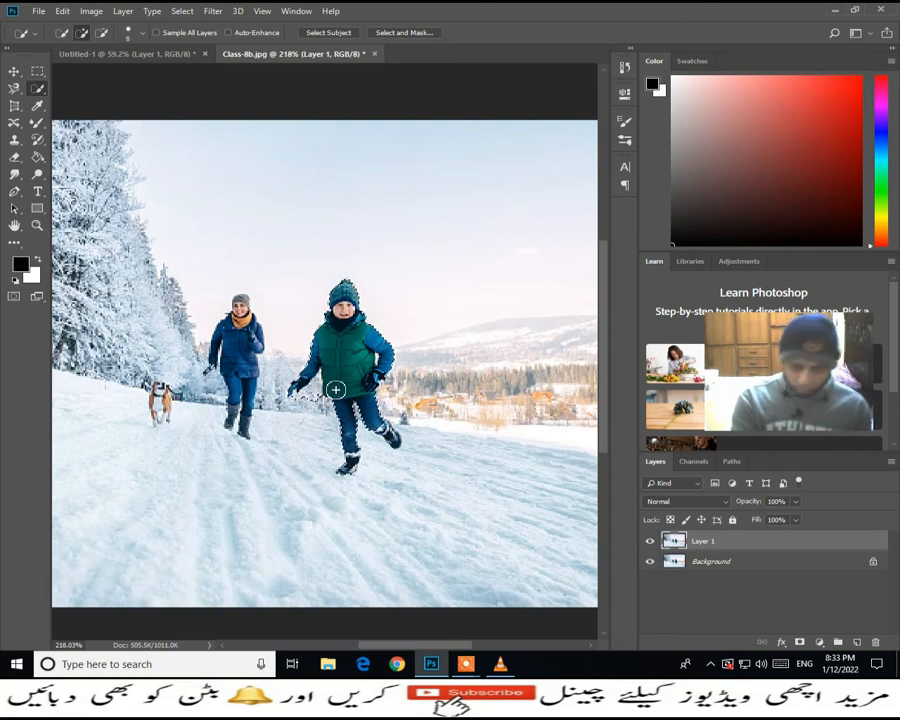
key("alt")
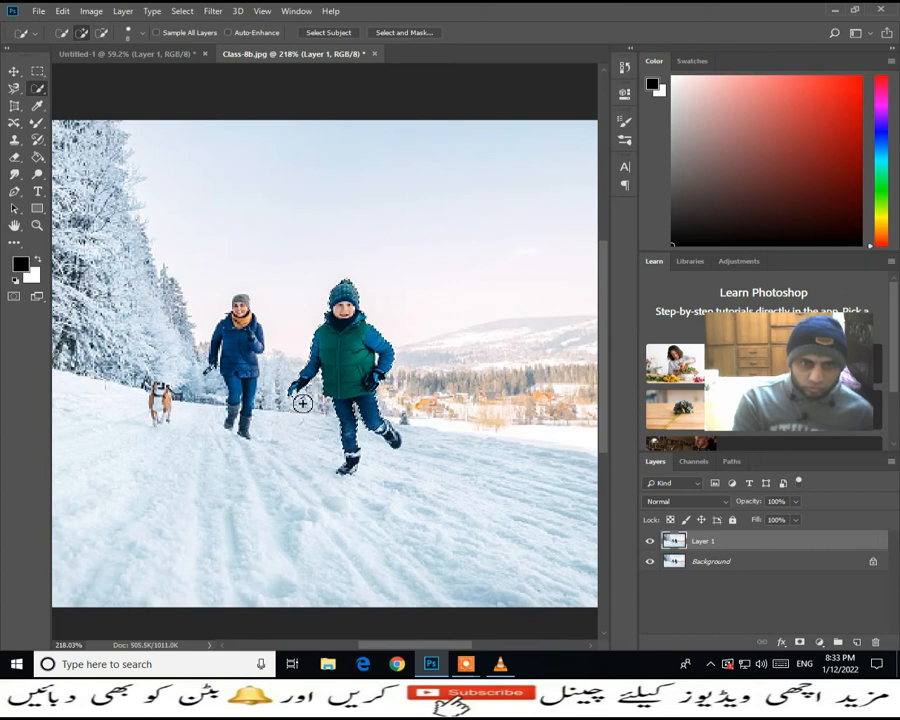
key("alt")
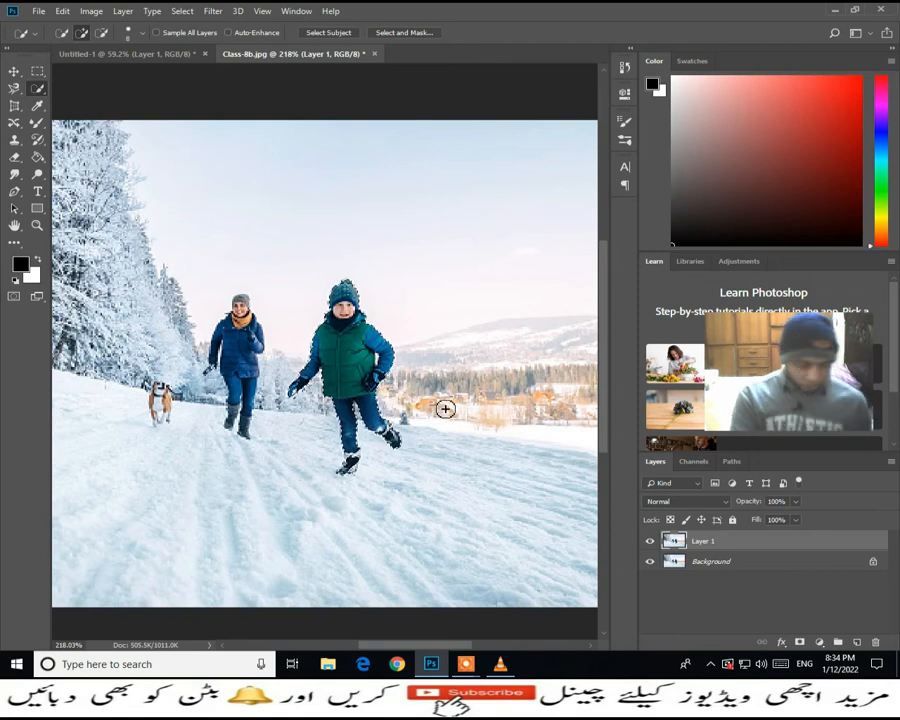
Try a Content-Aware fill at 100% opacity on the tightly selected boy, and undo it
key("i")
key("shift+F5")
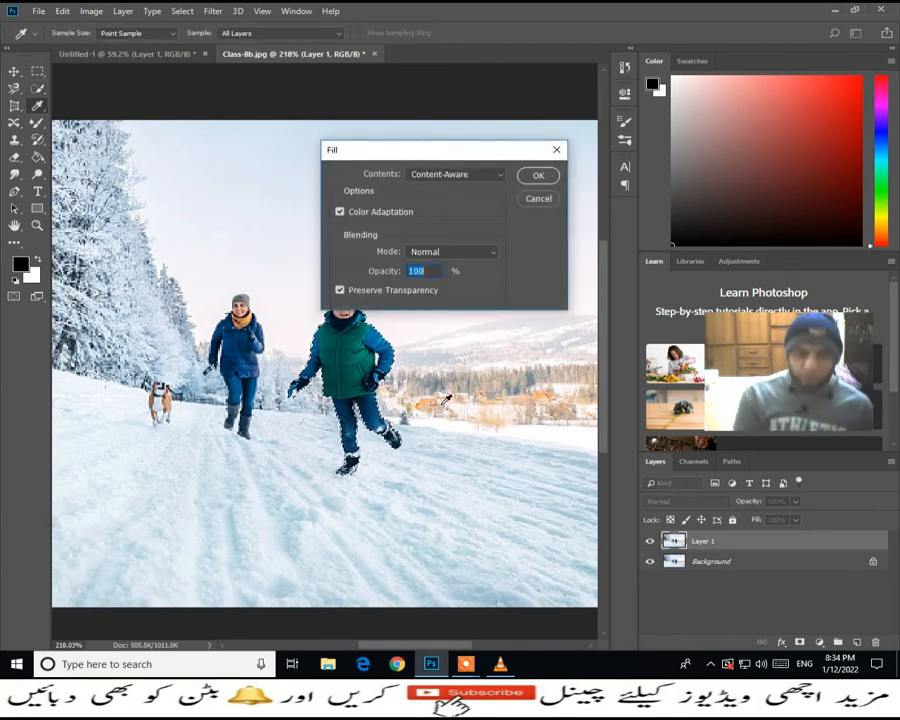
left_click(539, 176)
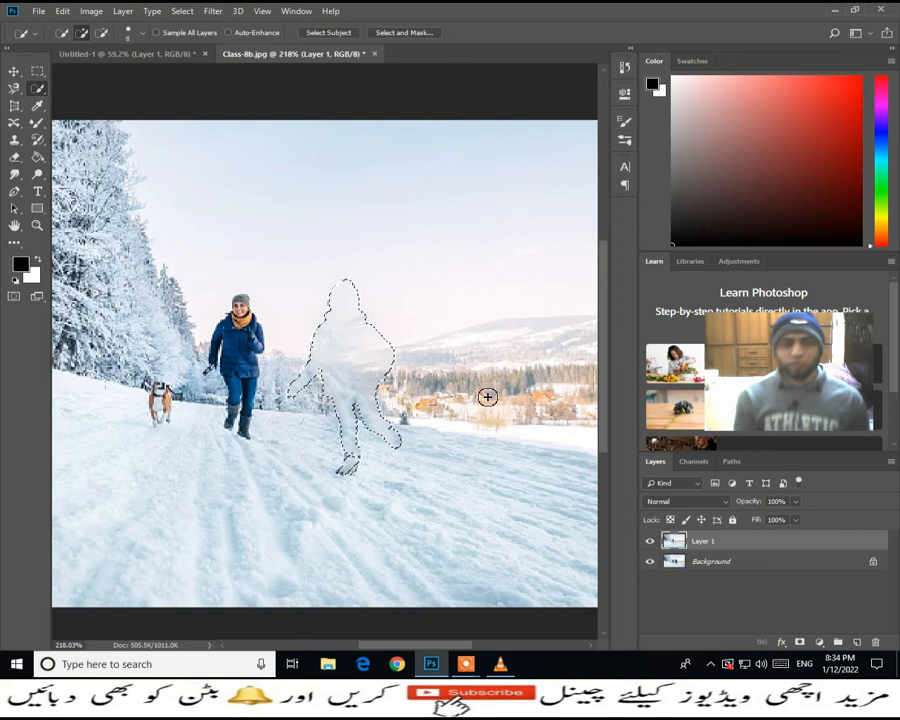
key("ctrl+d")
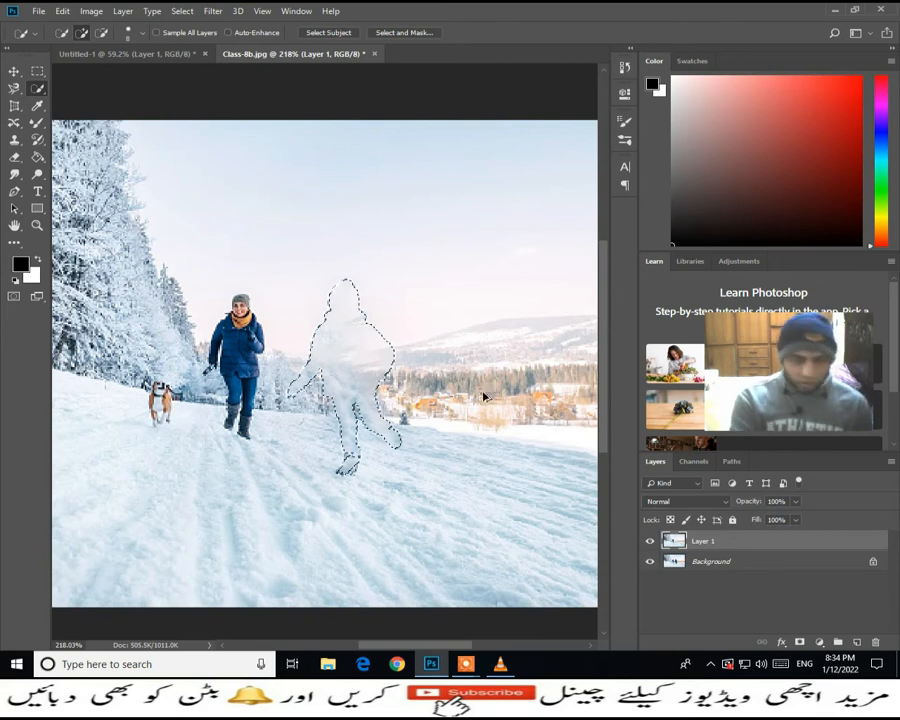
key("ctrl+z")
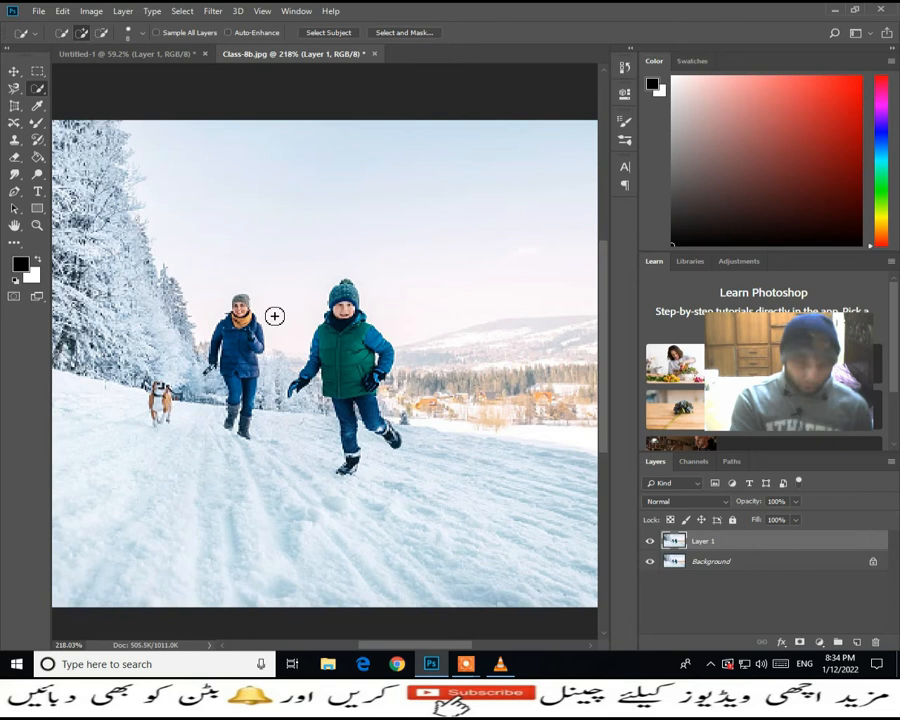
Try a Content-Aware fill at 100% opacity on a loose freehand selection around the boy, and undo it
key("j")
mouse_move(300, 333)
left_mouse_down()
mouse_move(273, 419)
mouse_move(302, 417)
mouse_move(344, 477)
mouse_move(426, 445)
mouse_move(412, 402)
mouse_move(419, 303)
mouse_move(375, 248)
mouse_move(321, 275)
mouse_move(300, 338)
left_mouse_up()
key("i")
key("shift+F5")
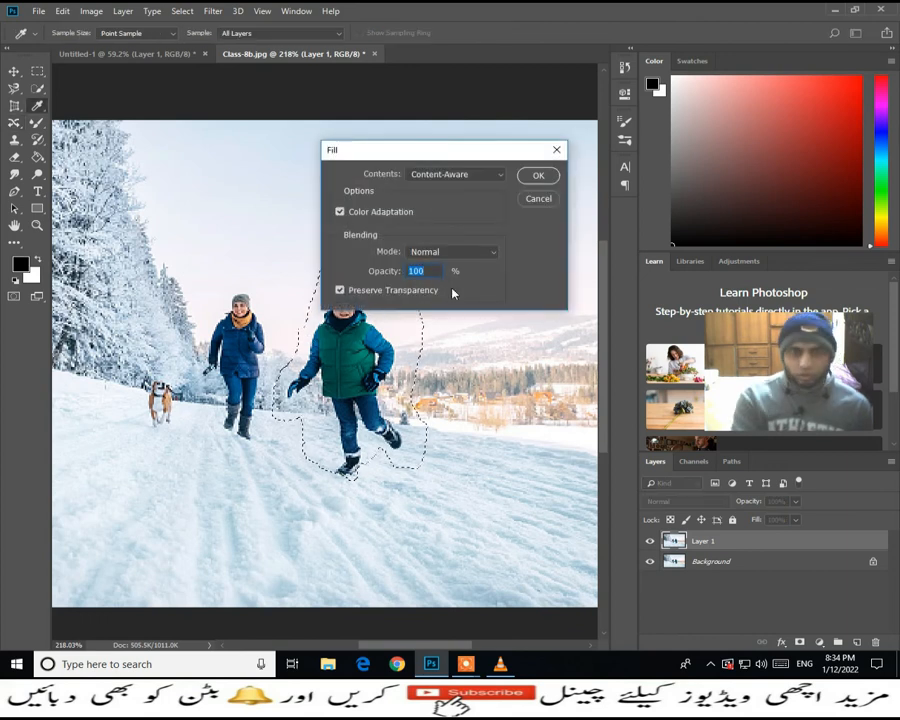
left_click(540, 177)
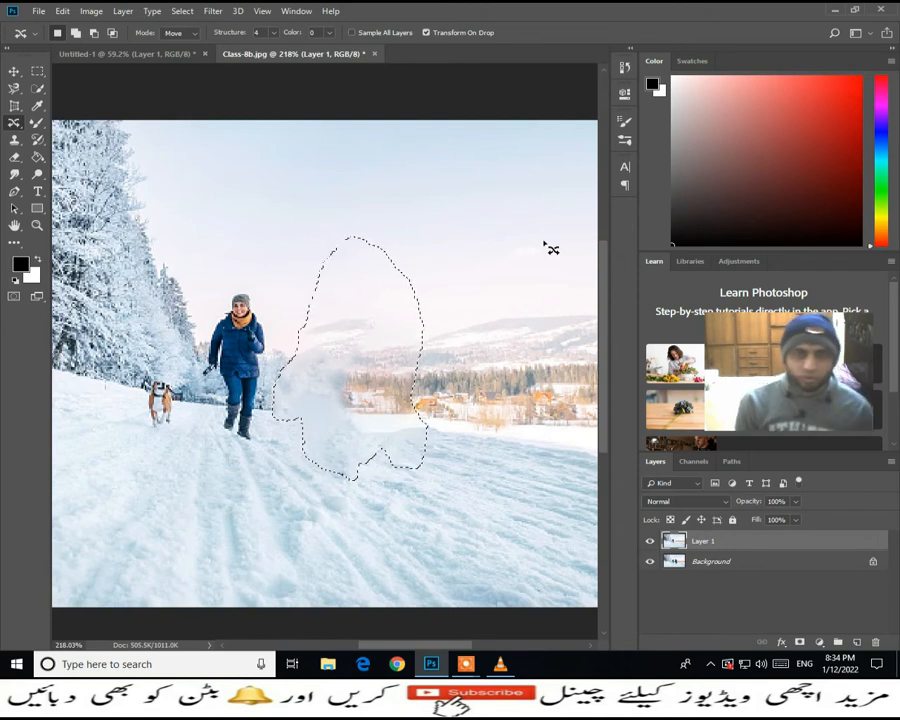
key("ctrl+z")
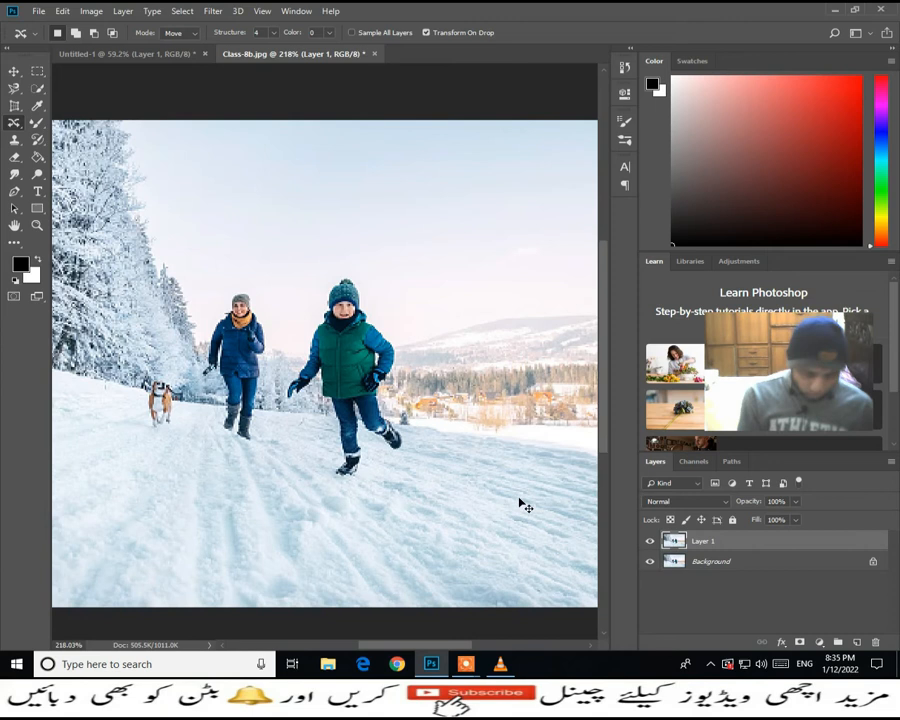
Create a new blank layer above the photo copy and set the Content-Aware Move tool to sample all layers
key("ctrl+shift+n")
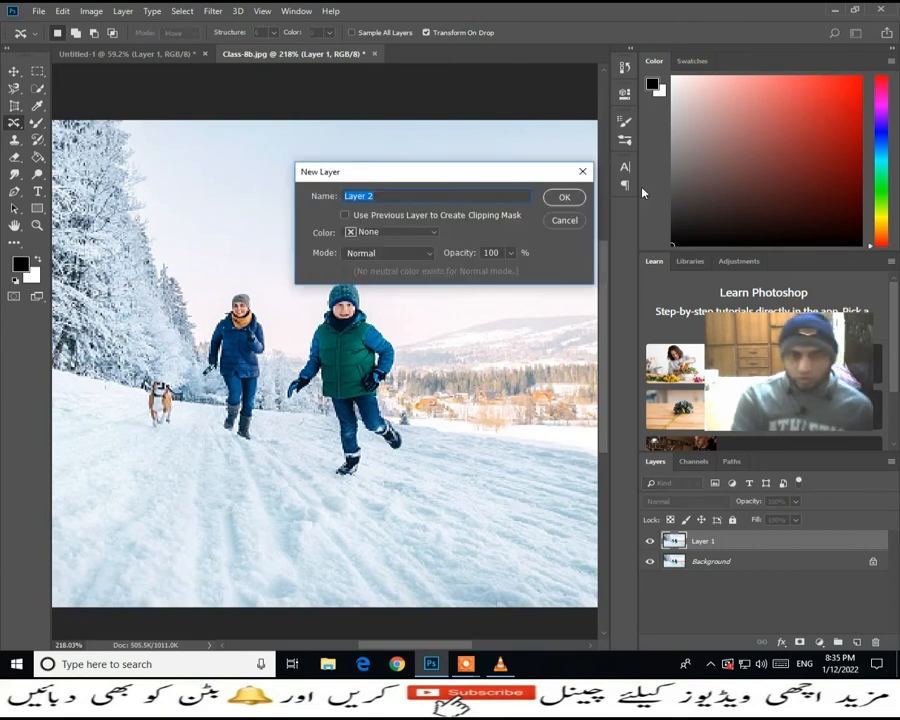
left_click(567, 198)
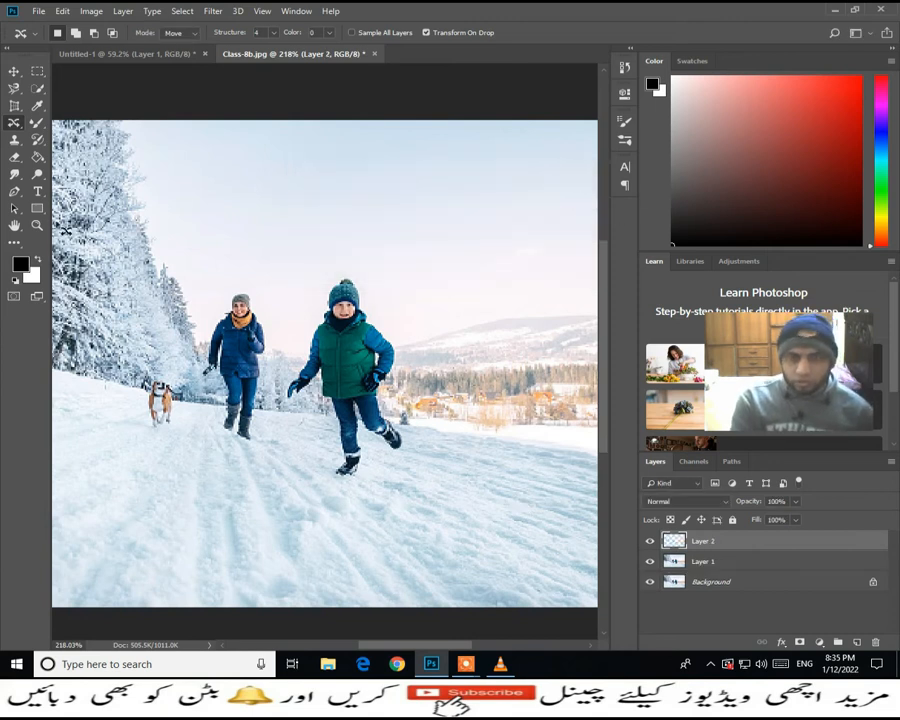
right_click(16, 122)
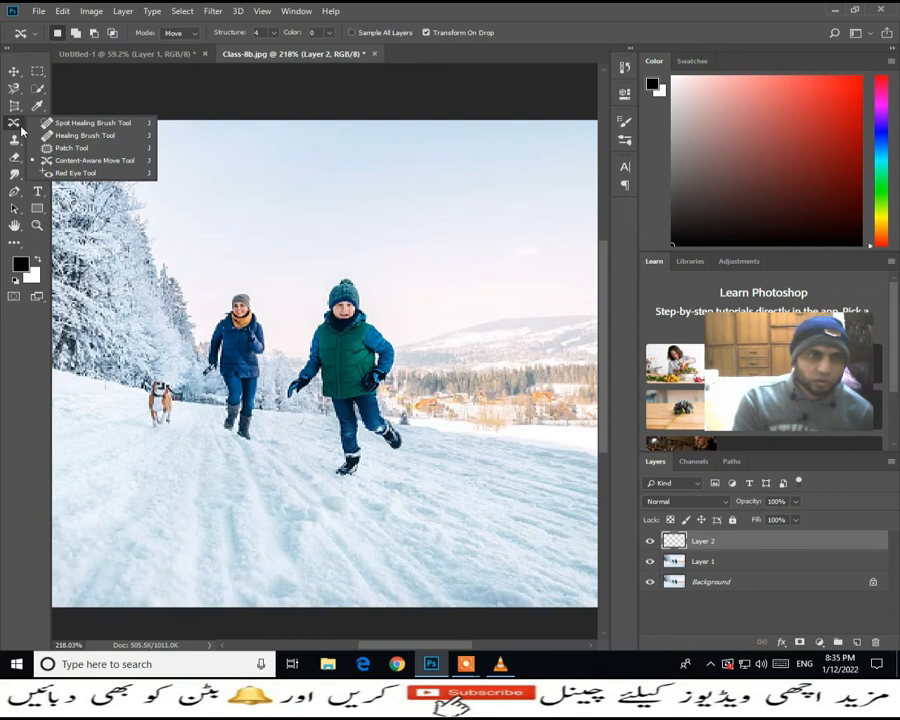
left_click(90, 162)
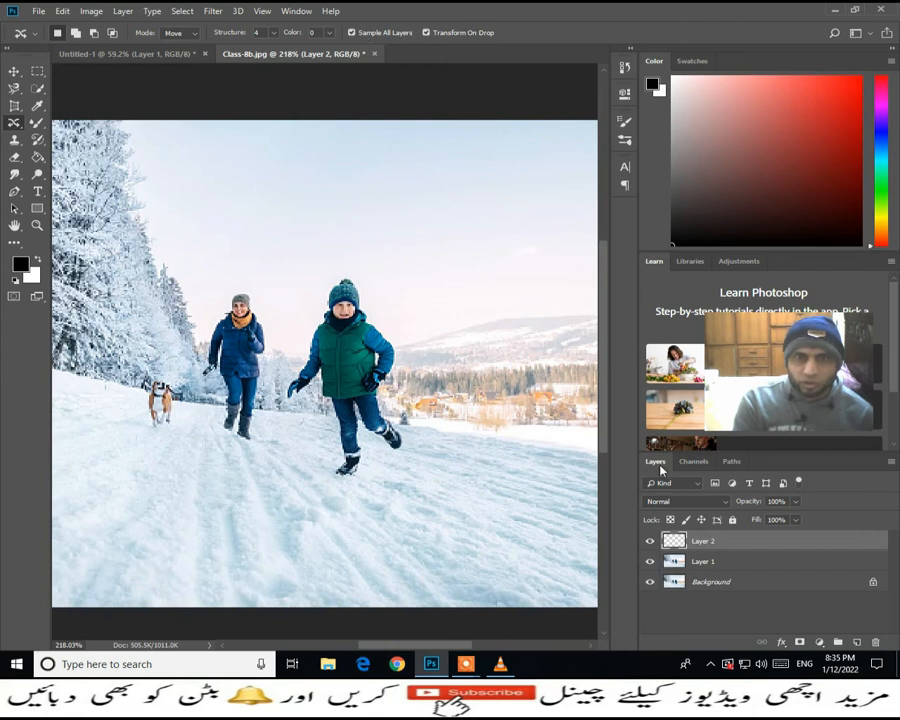
Outline the boy loosely with the Content-Aware Move tool and relocate him down the slope toward the photo's right side
mouse_move(296, 325)
left_mouse_down()
mouse_move(276, 385)
mouse_move(285, 421)
mouse_move(303, 410)
mouse_move(338, 500)
mouse_move(368, 478)
mouse_move(369, 463)
mouse_move(411, 467)
mouse_move(430, 439)
mouse_move(401, 399)
mouse_move(401, 313)
mouse_move(387, 260)
mouse_move(356, 248)
mouse_move(336, 263)
mouse_move(296, 336)
mouse_move(492, 357)
mouse_move(498, 405)
left_mouse_up()
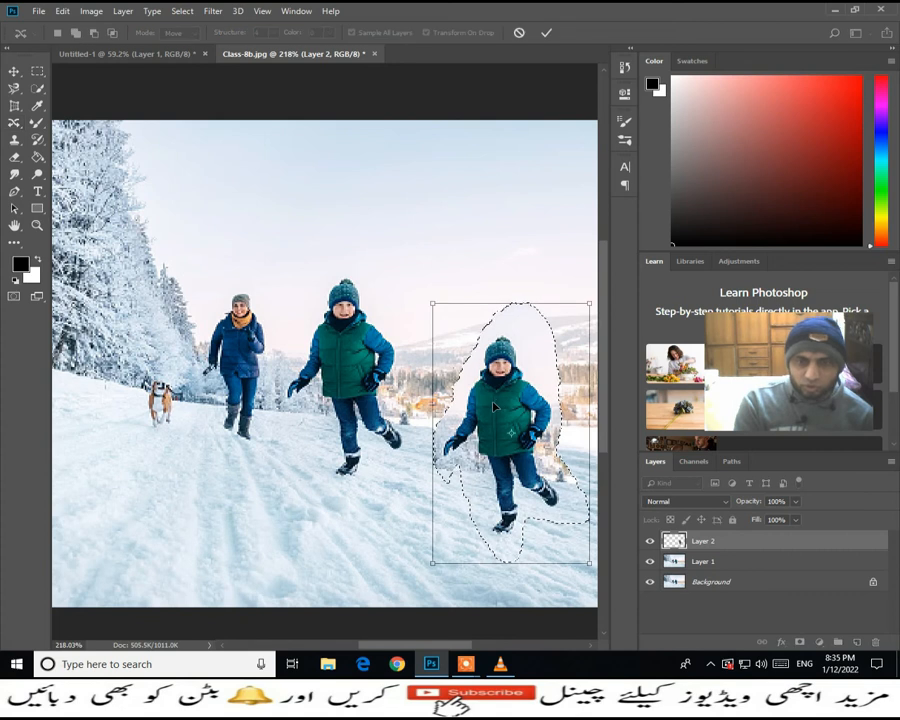
left_click(546, 33)
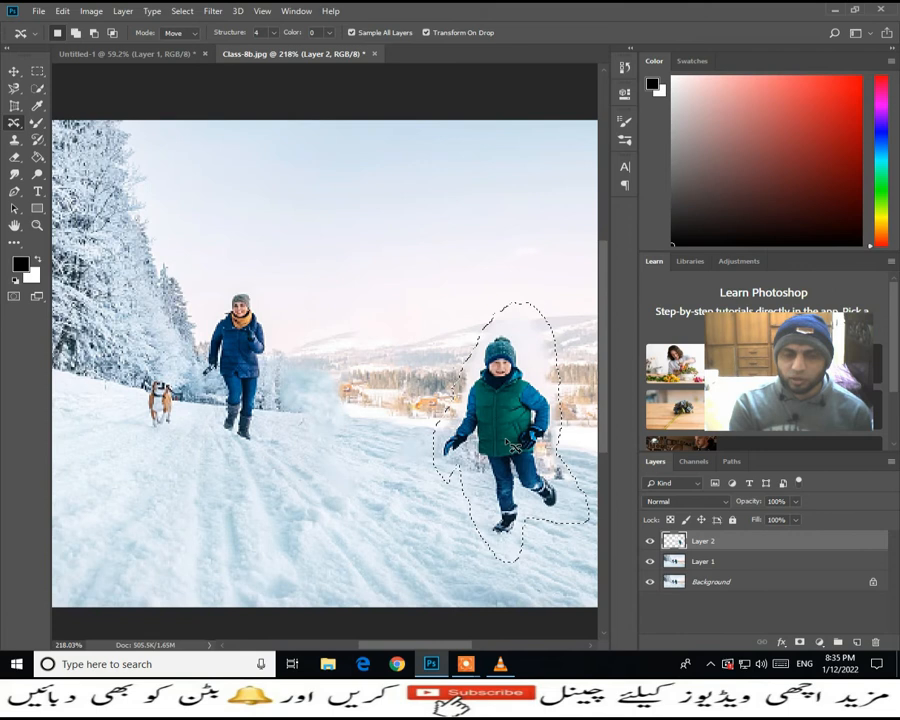
Examine the moved boy and patched area on Layer 2 alone, restore the hidden layers, and undo the move
left_click(650, 562)
left_click(650, 582)
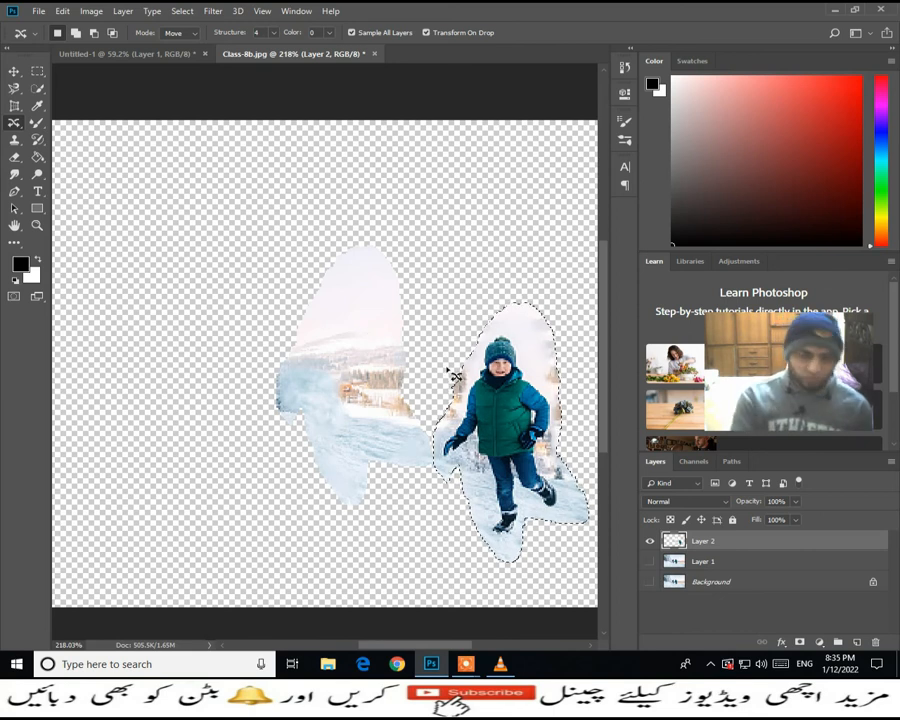
left_click(650, 562)
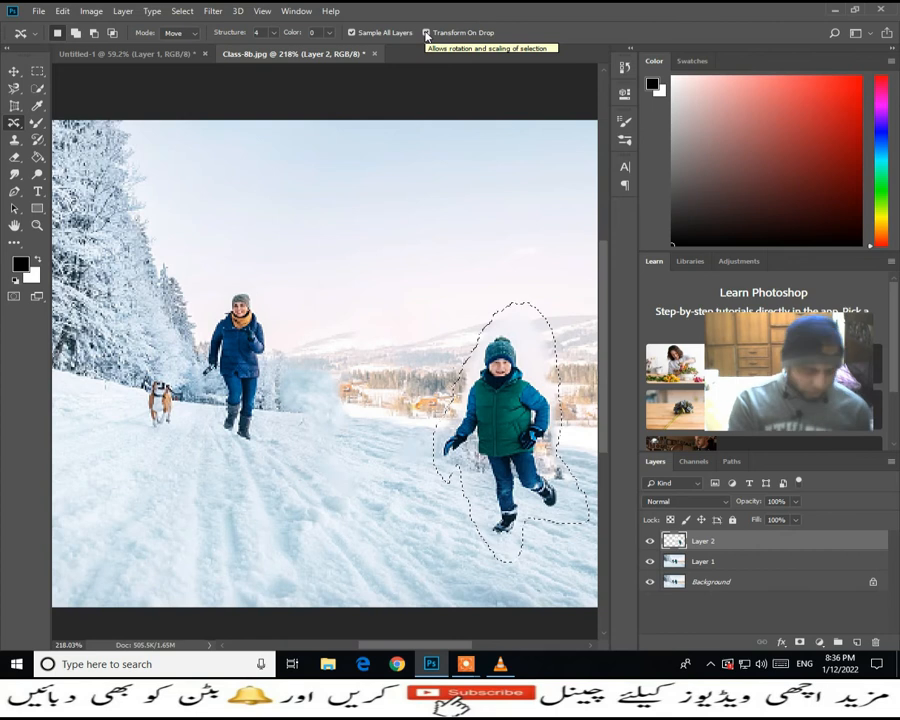
key("ctrl+z")
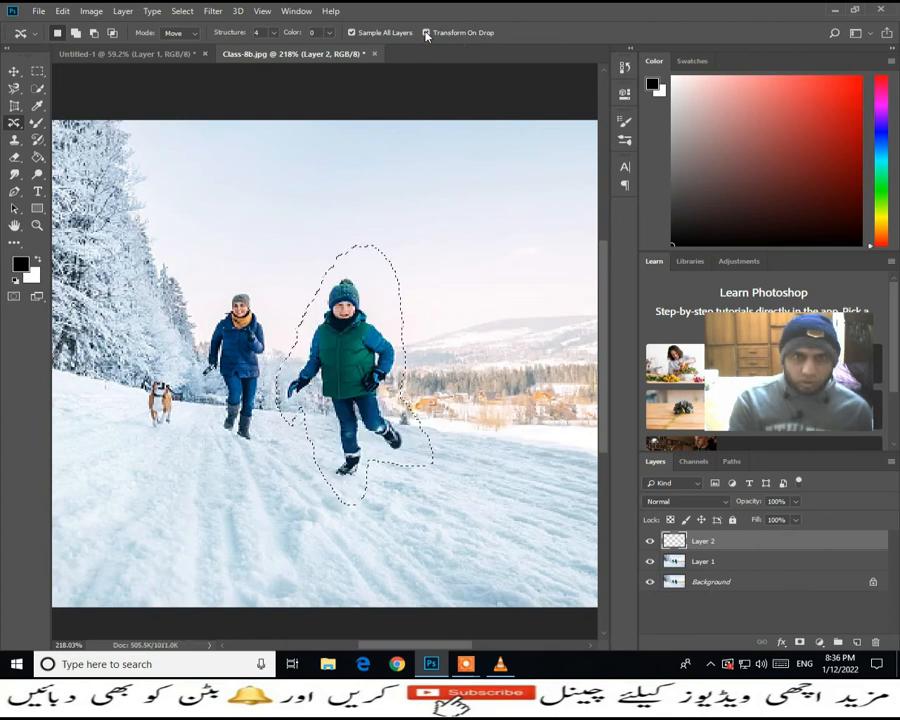
Try moving the selected boy to the right with Transform On Drop disabled, undo it, and re-enable the option
left_click_drag(356, 354, 515, 344)
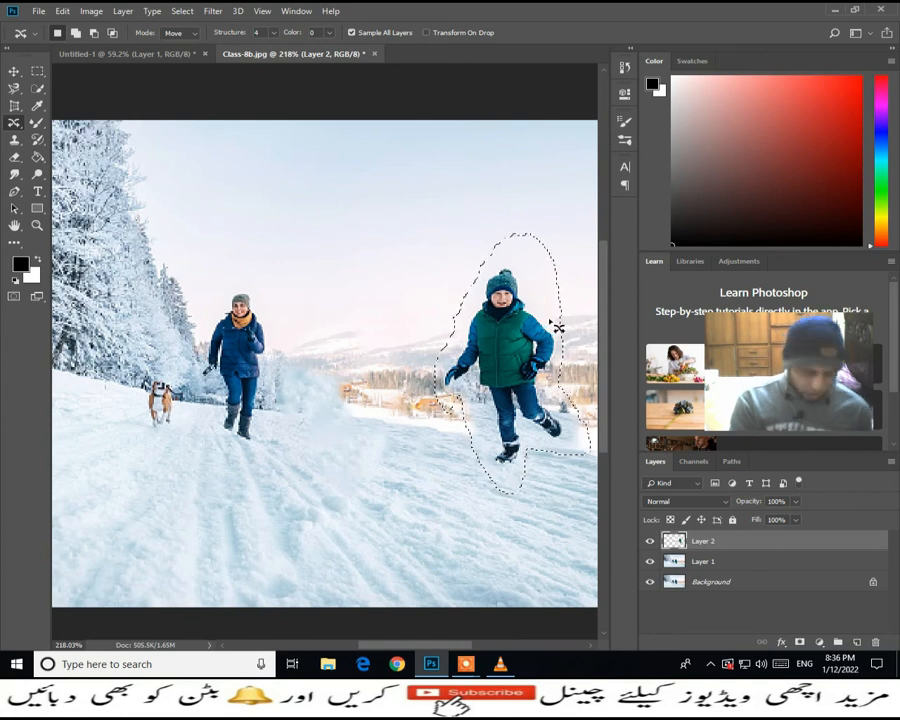
key("ctrl+z")
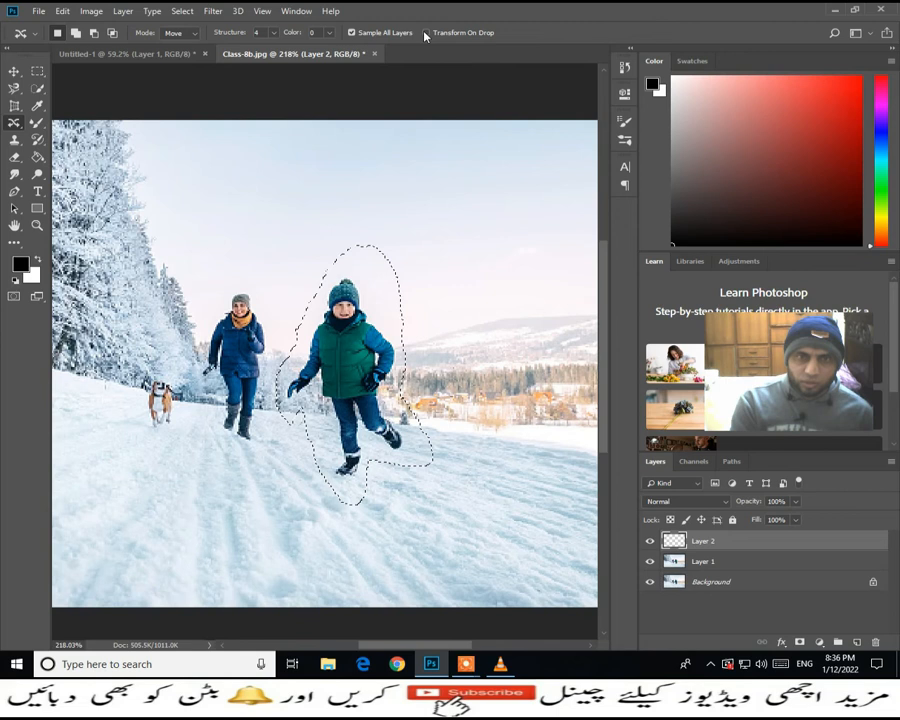
left_click(427, 32)
Move the selected boy to the photo's right edge with Content-Aware Move and scale him down to roughly 60% or less
left_click_drag(340, 352, 493, 340)
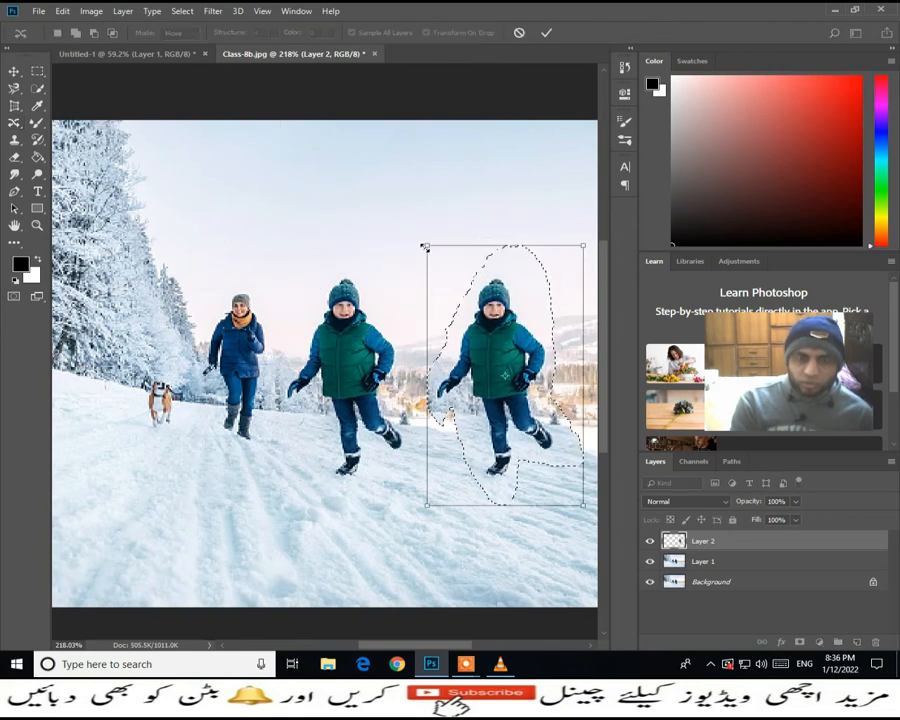
left_click_drag(429, 248, 476, 354)
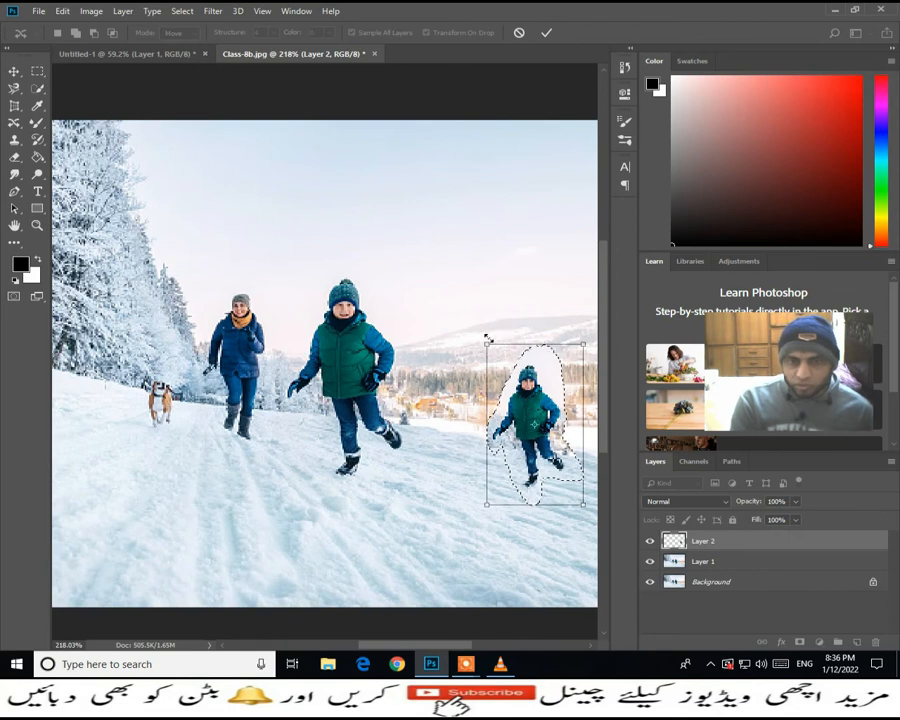
left_click_drag(534, 424, 538, 396)
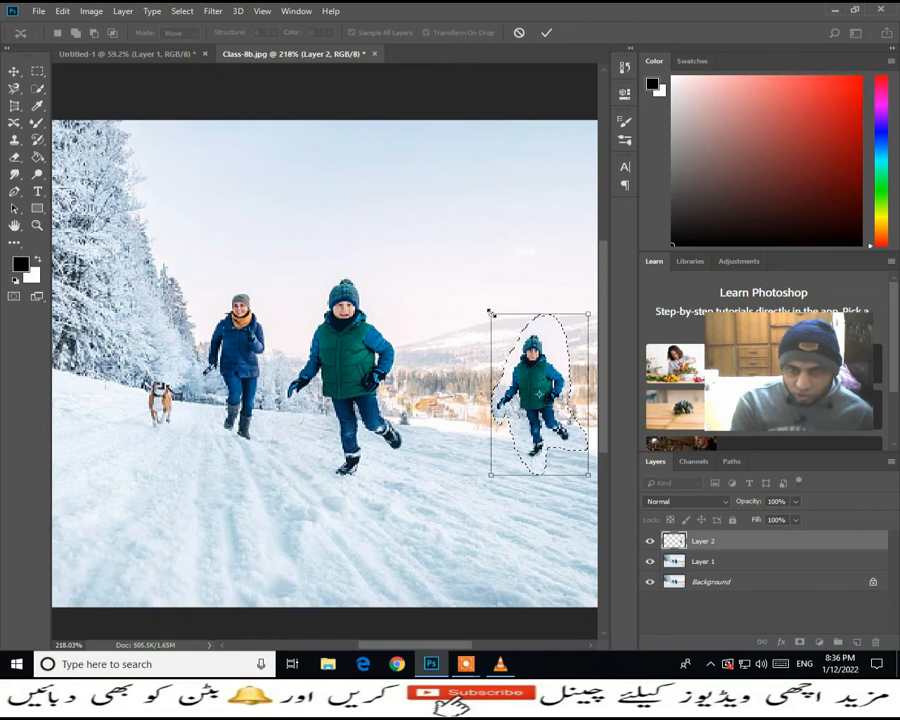
left_click_drag(490, 312, 498, 323)
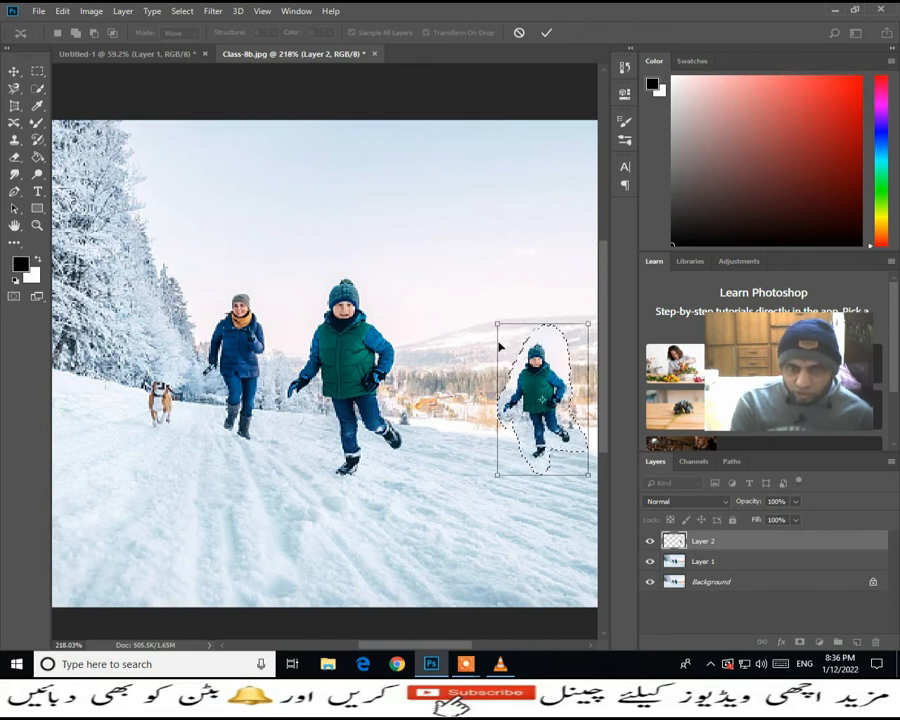
left_click(546, 36)
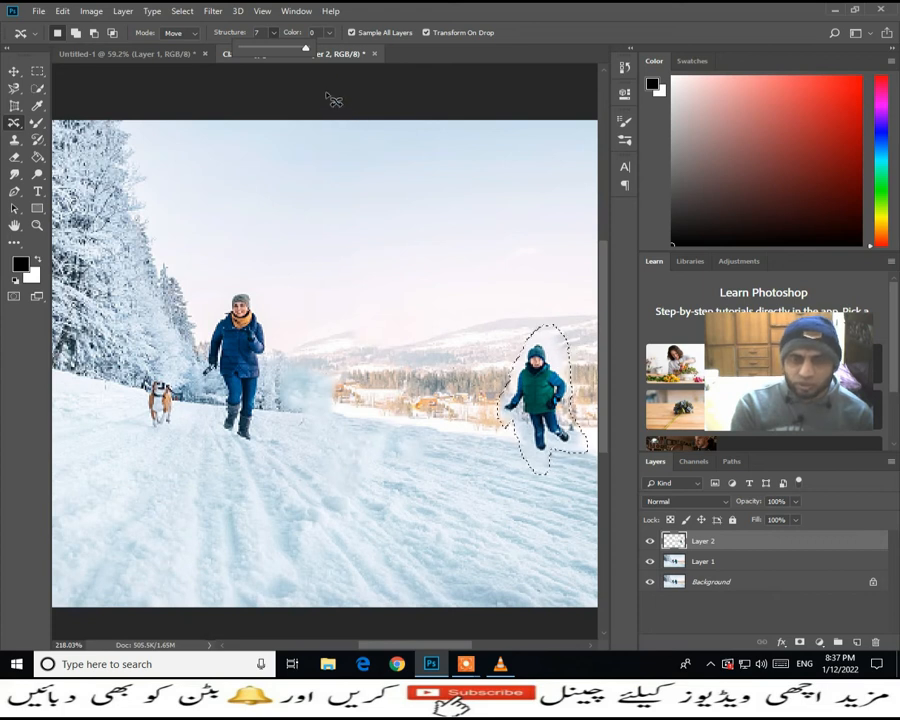
Set the Content-Aware Move adjustment for the relocated boy to Structure 1 and Color 7
left_click_drag(305, 47, 237, 47)
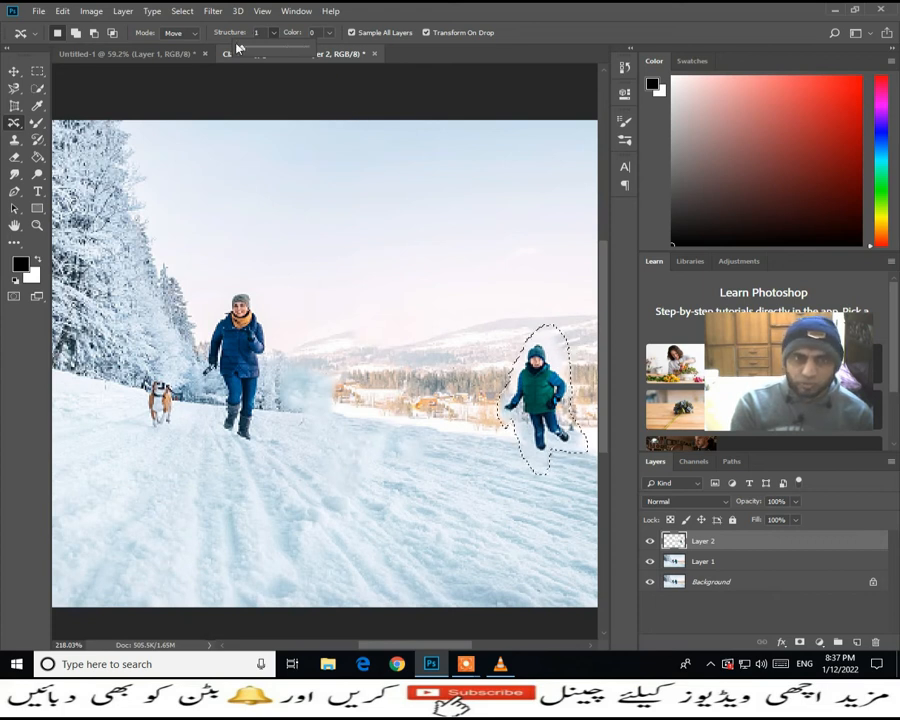
left_click(372, 14)
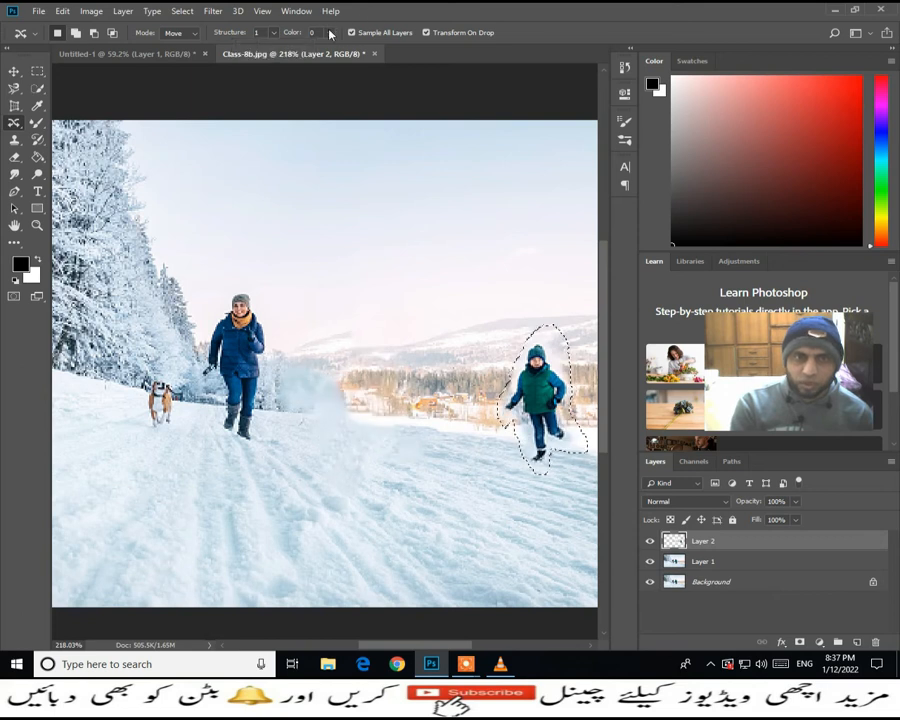
left_click(330, 34)
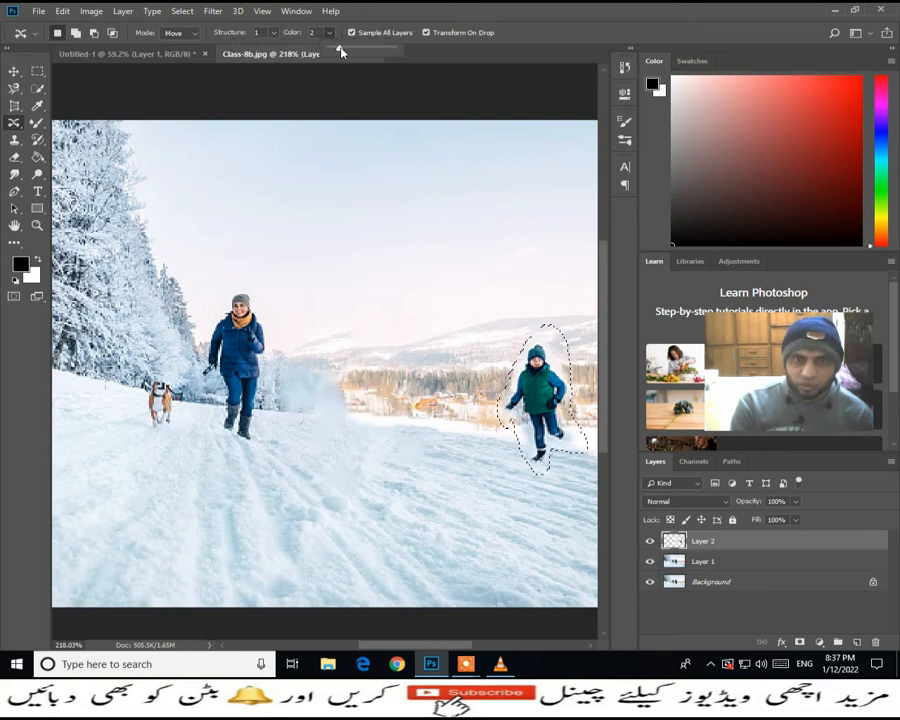
left_click_drag(355, 52, 365, 52)
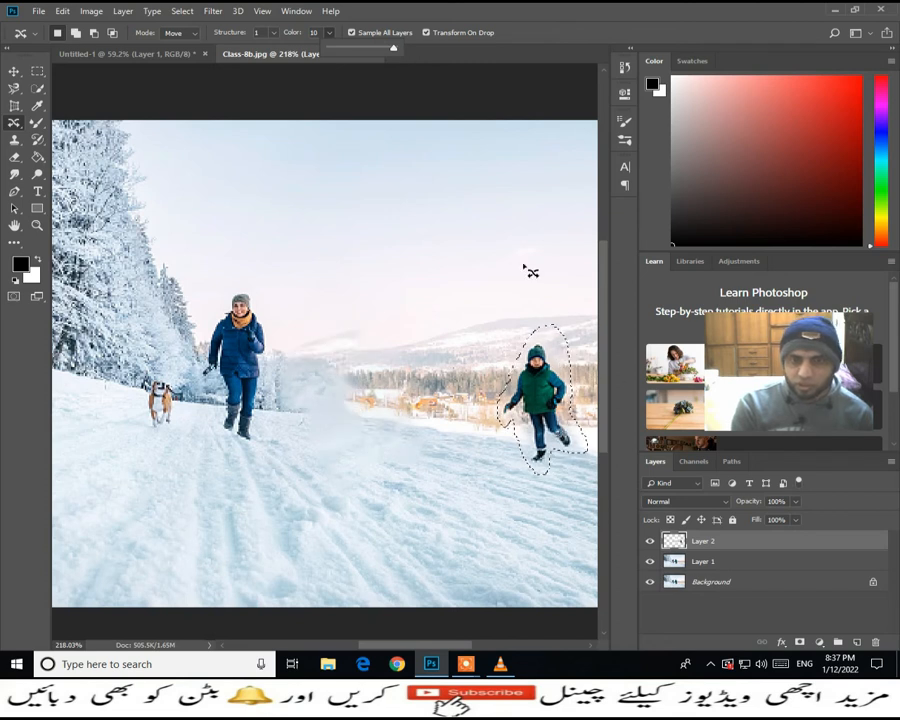
left_click(425, 72)
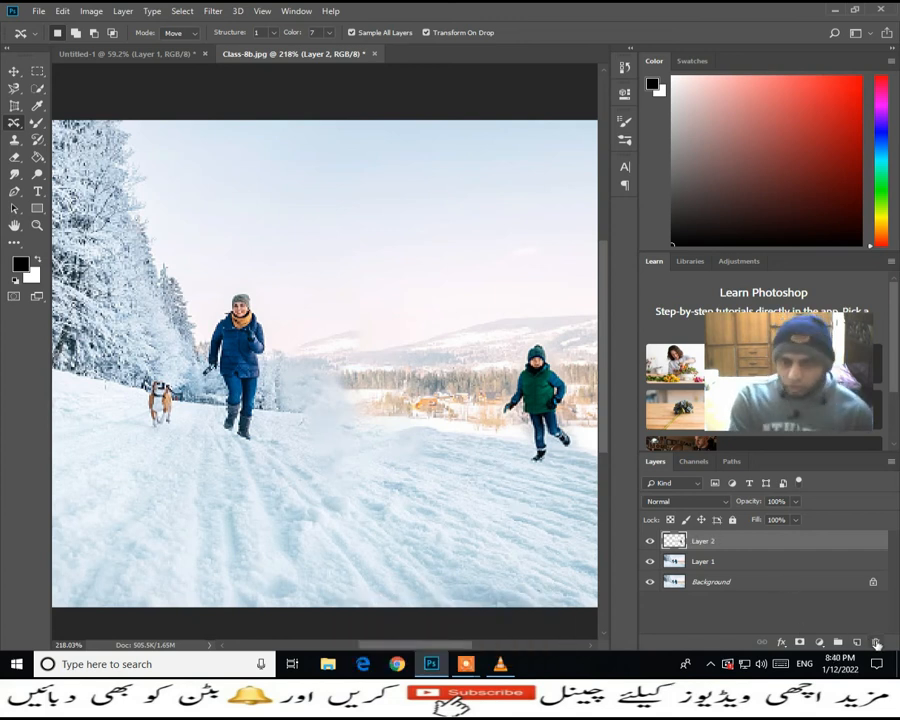
Try a Content-Aware fill on a new layer over the smudged patch between the woman and the boy, and deselect it
left_click(857, 643)
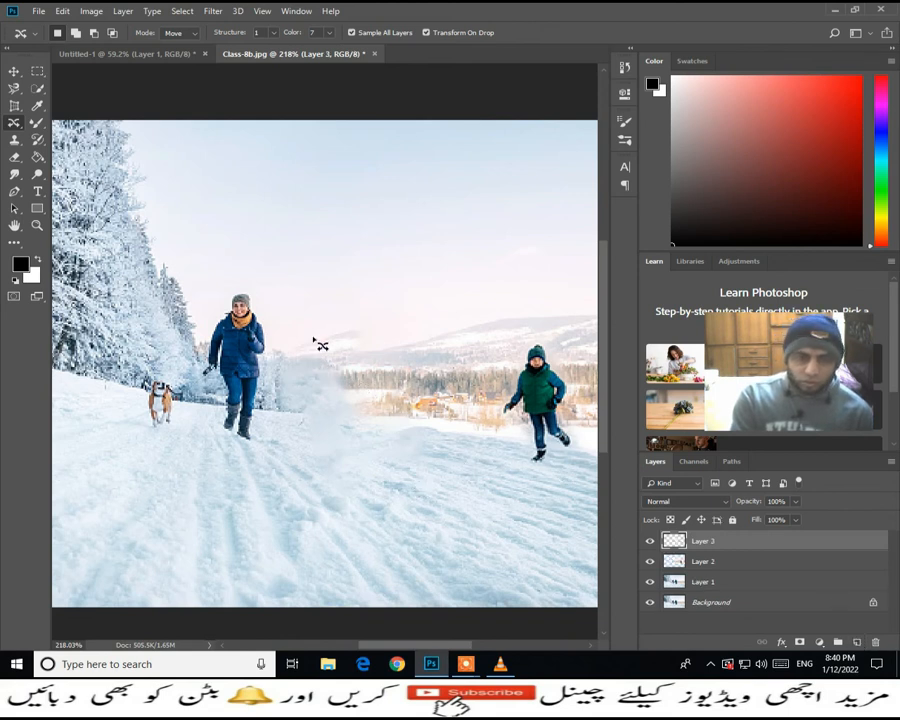
mouse_move(309, 336)
left_mouse_down()
mouse_move(279, 377)
mouse_move(281, 427)
mouse_move(335, 457)
mouse_move(381, 445)
mouse_move(383, 379)
mouse_move(354, 345)
mouse_move(311, 340)
left_mouse_up()
key("shift+F5")
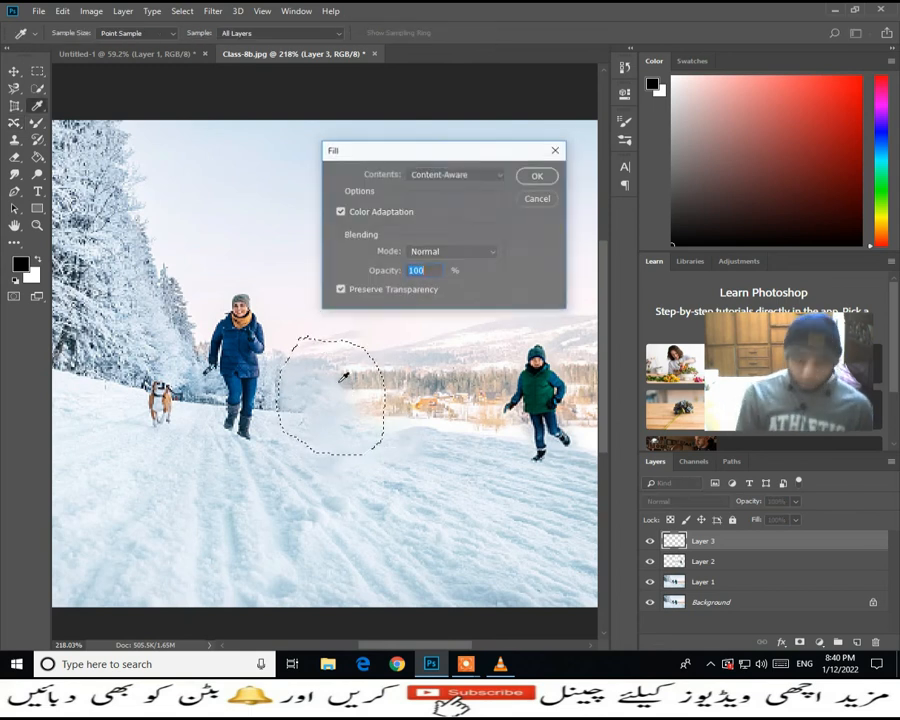
left_click(533, 175)
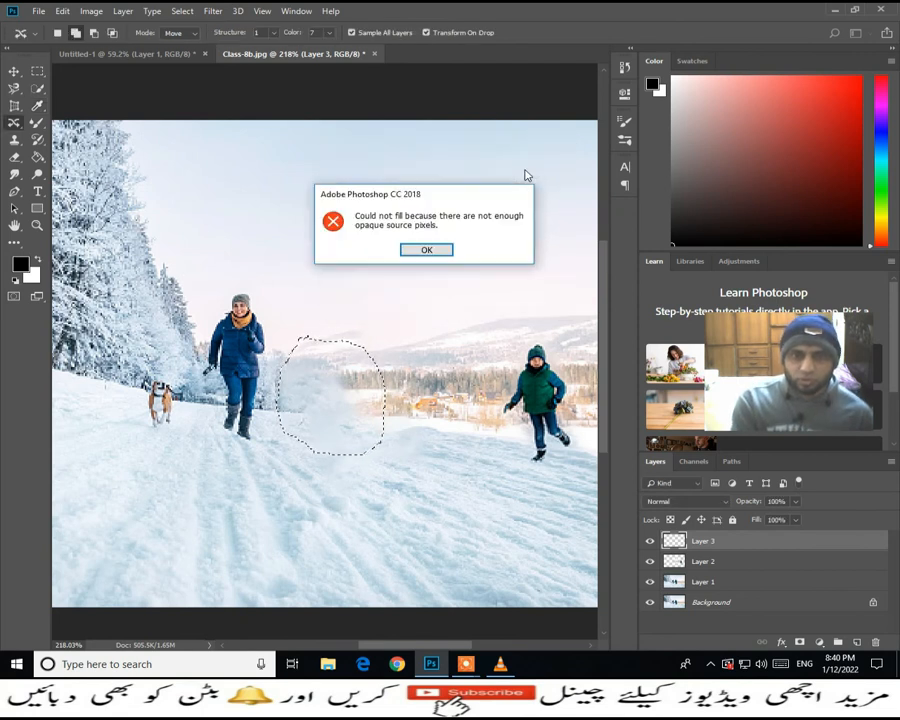
left_click(432, 252)
key("ctrl+d")
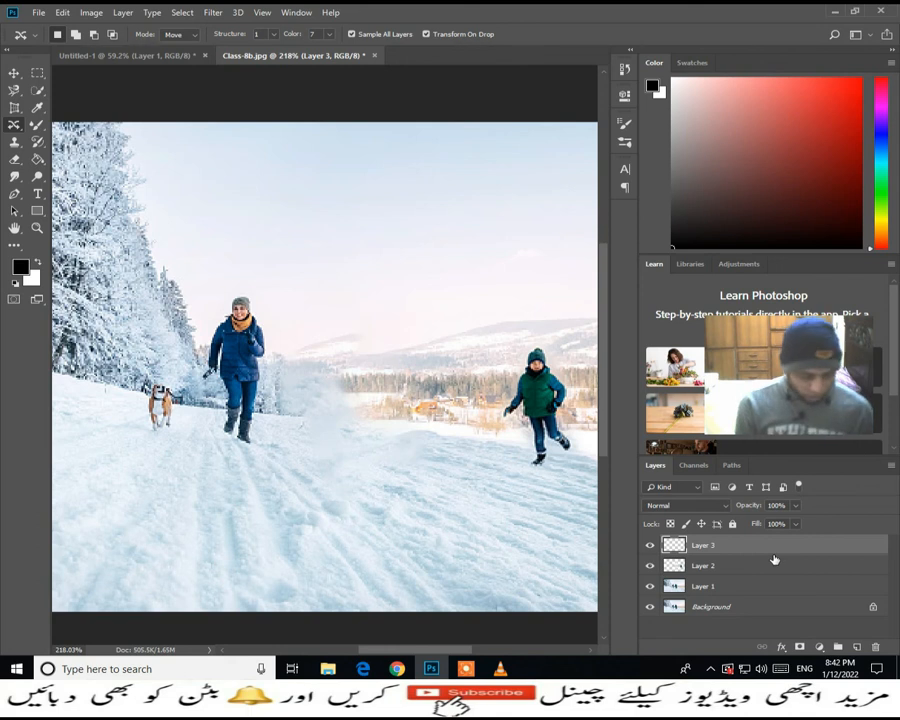
Merge a copy of the visible image into Layer 3 and outline the village and tree strip with Content-Aware Move in Extend mode
mouse_move(774, 559)
left_mouse_down()
mouse_move(776, 550)
mouse_move(774, 559)
left_mouse_up()
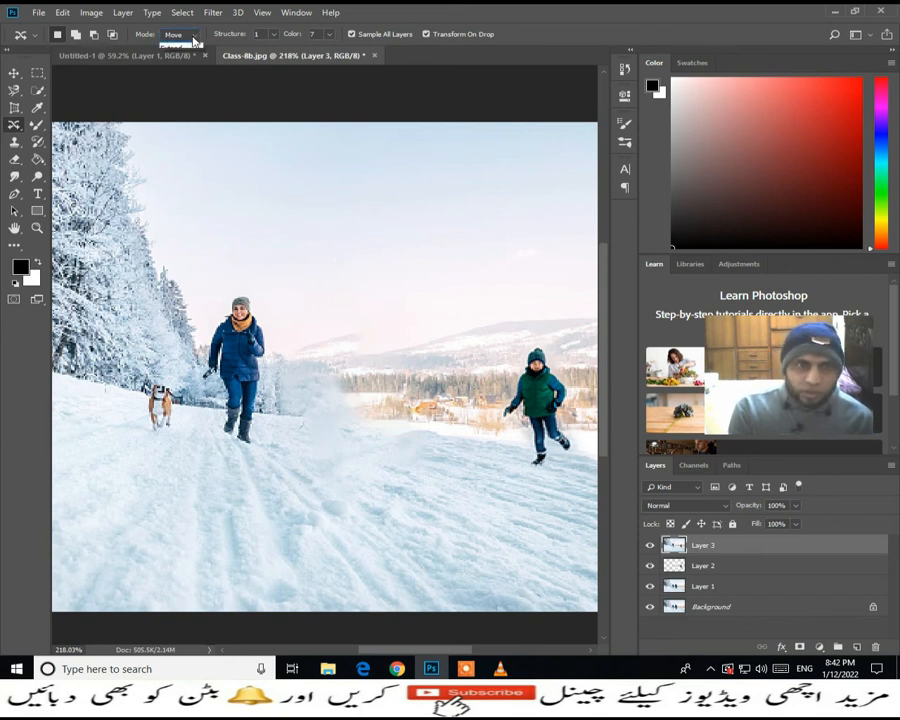
left_click(194, 36)
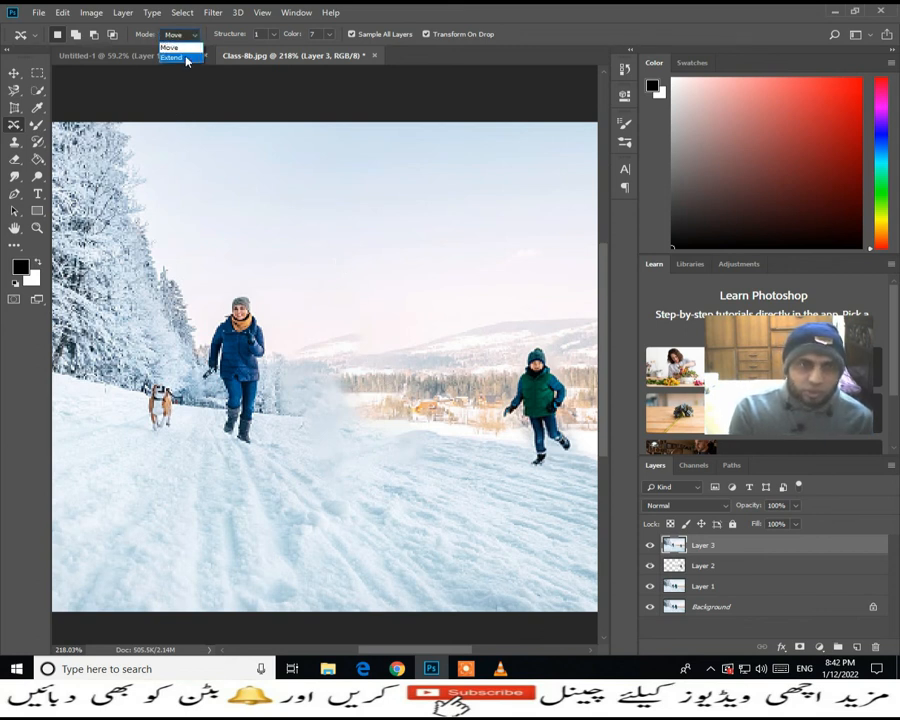
left_click(188, 58)
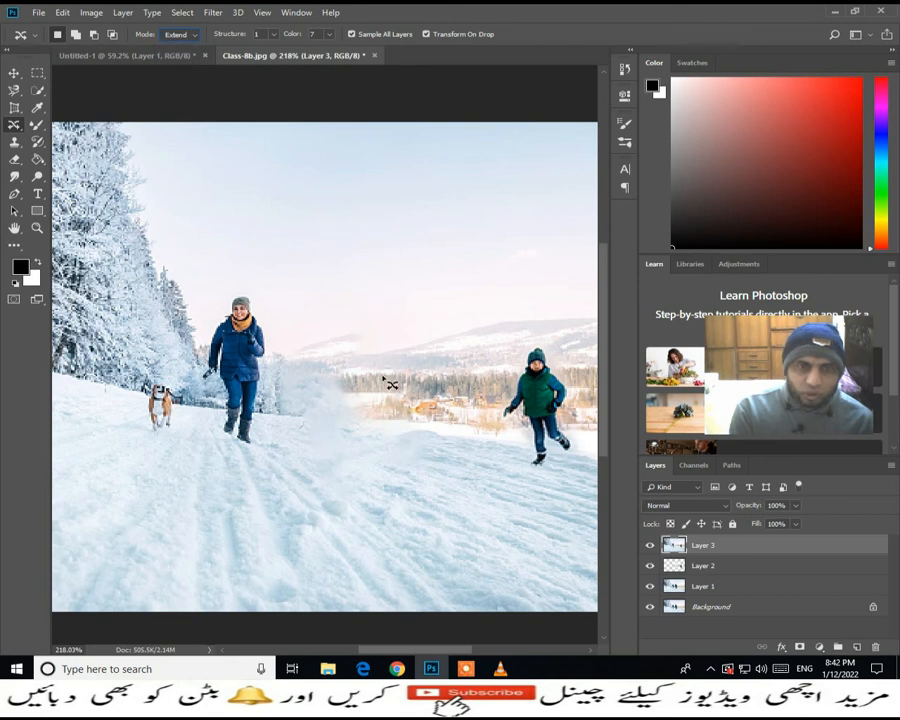
mouse_move(378, 375)
left_mouse_down()
mouse_move(370, 398)
mouse_move(390, 422)
mouse_move(464, 424)
mouse_move(460, 396)
mouse_move(438, 374)
mouse_move(381, 374)
left_mouse_up()
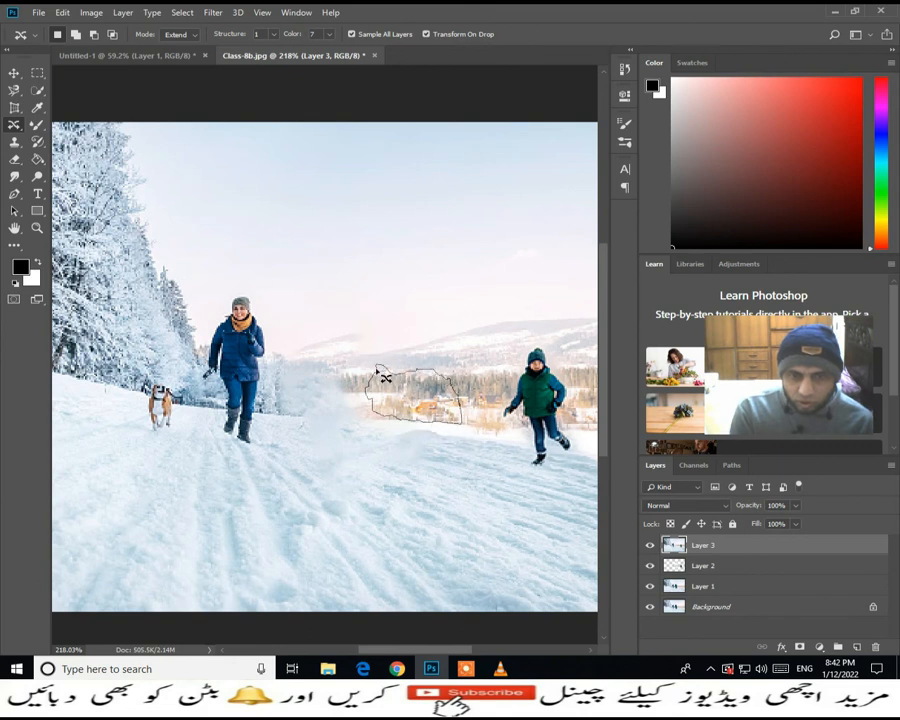
Extend the outlined village strip over the smudge beside the woman, enlarge it slightly, and deselect it
left_click_drag(428, 405, 321, 400)
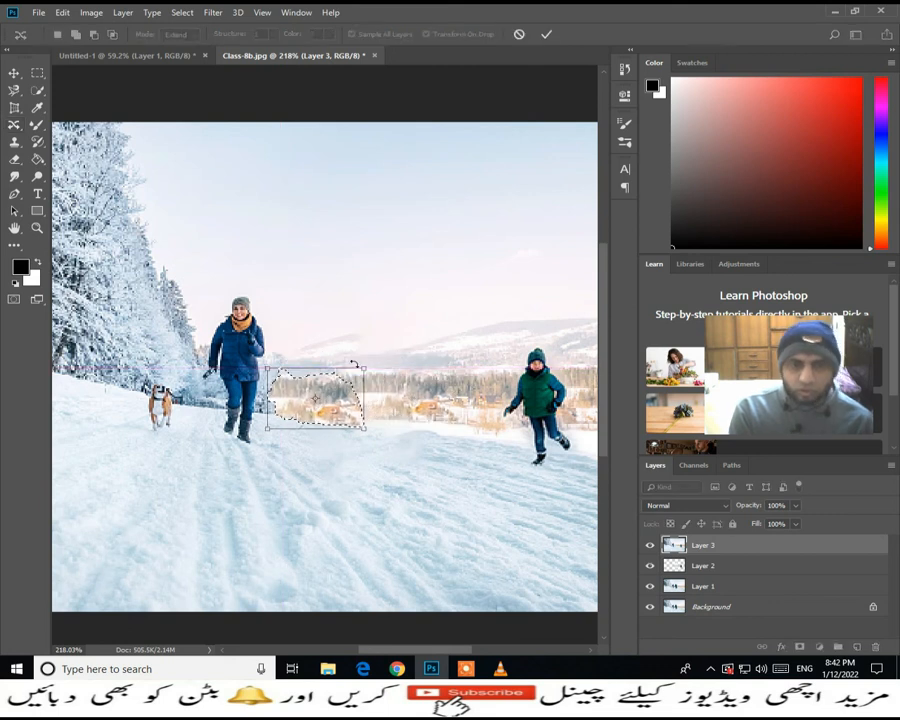
mouse_move(363, 367)
left_mouse_down()
mouse_move(361, 345)
mouse_move(362, 363)
left_mouse_up()
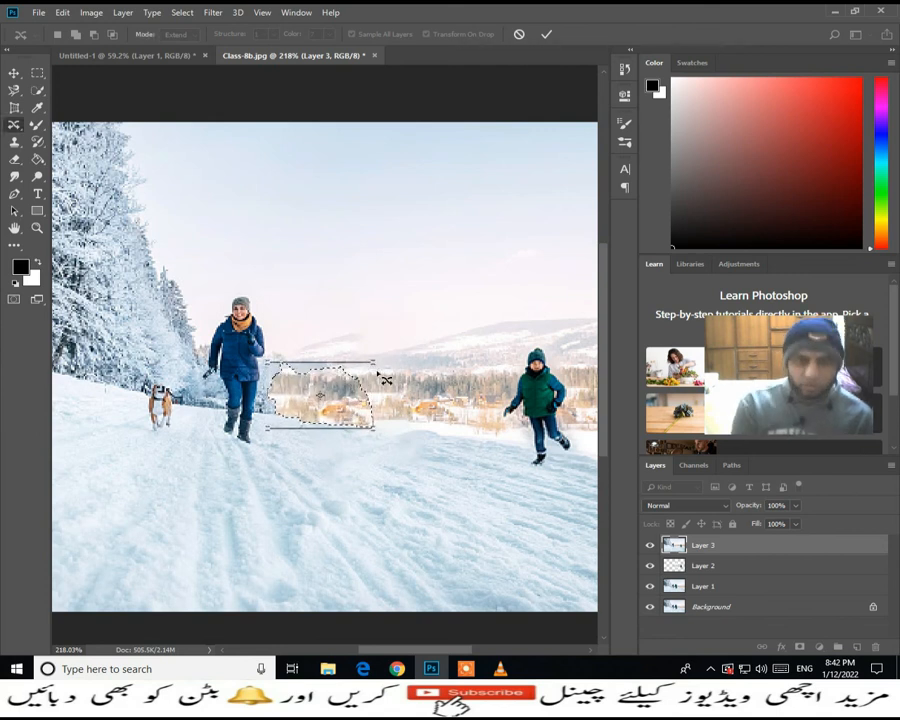
left_click(545, 35)
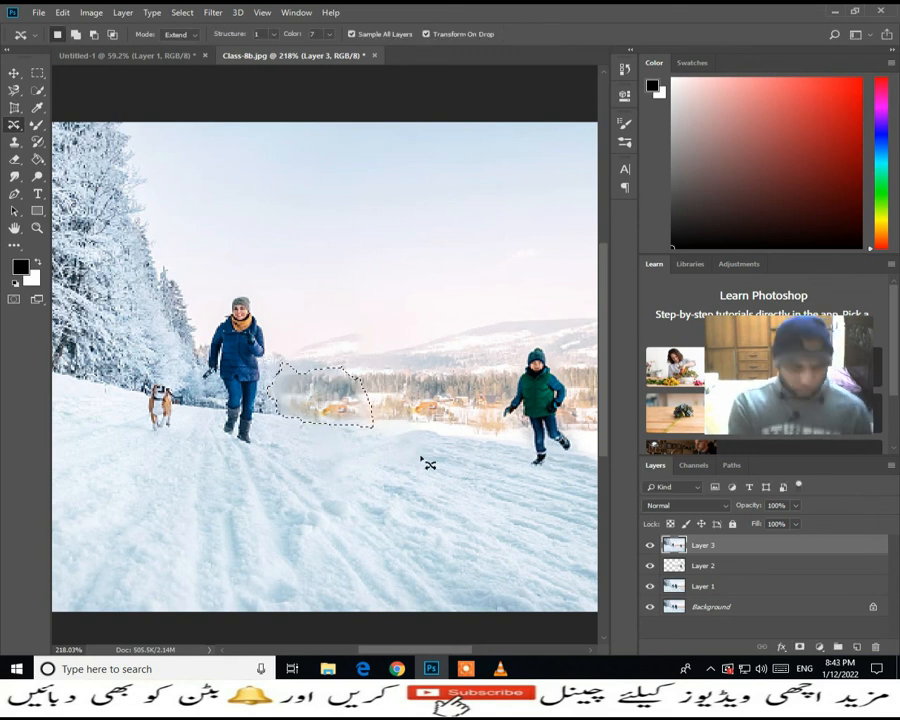
key("ctrl+d")
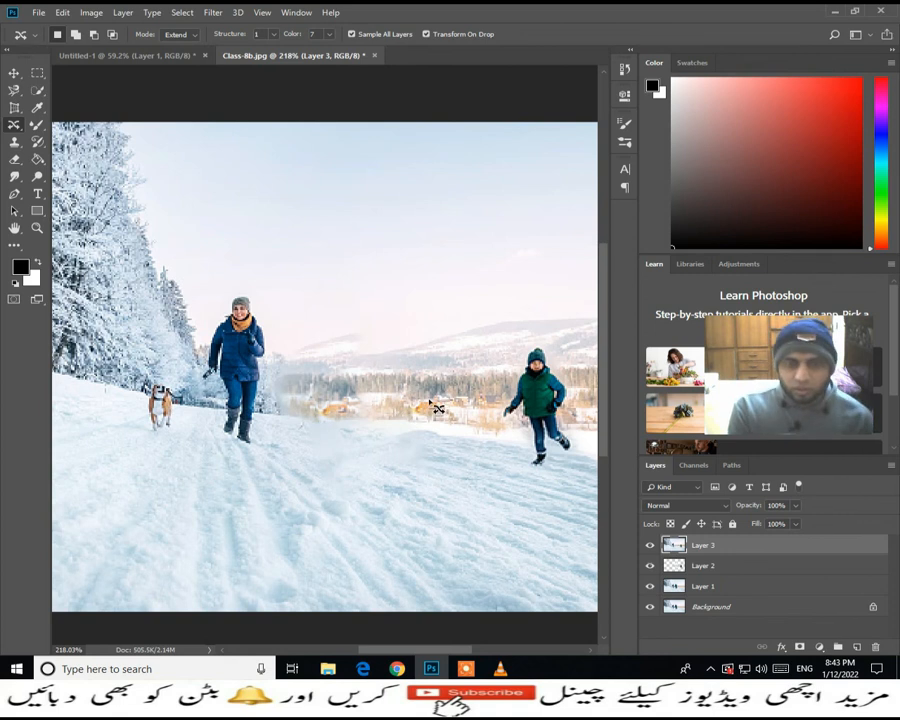